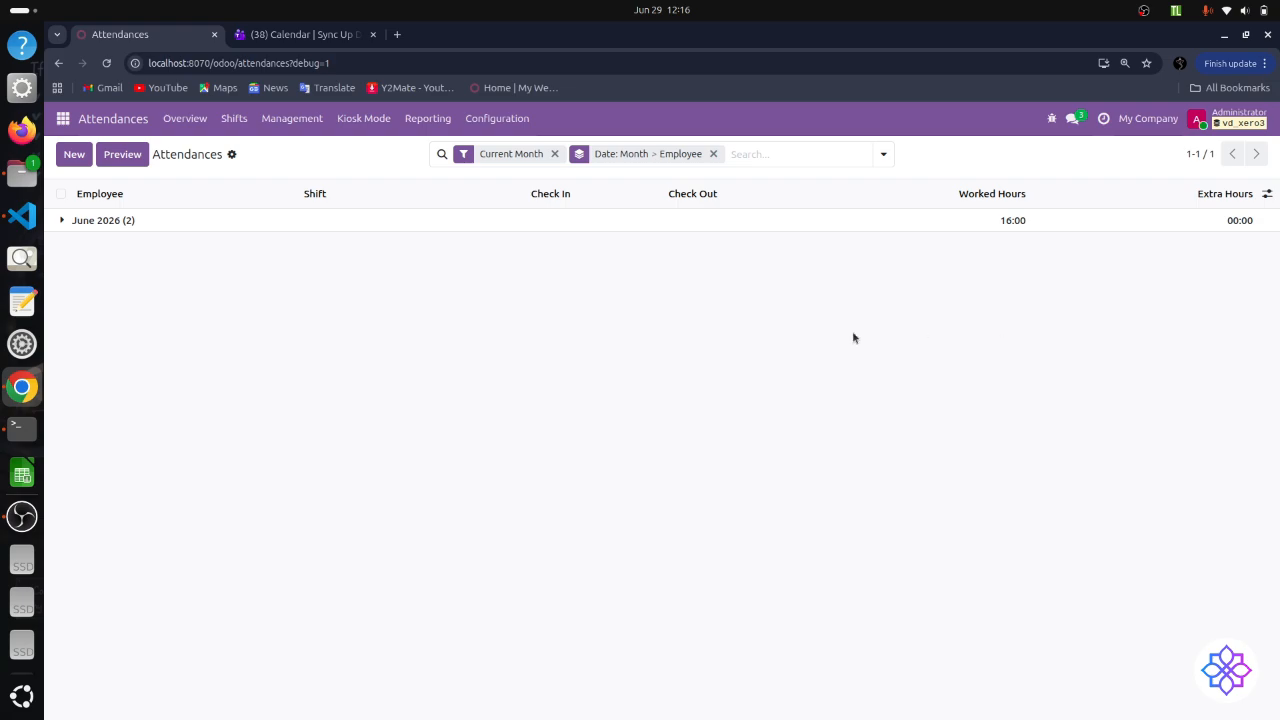
left_click(62, 118)
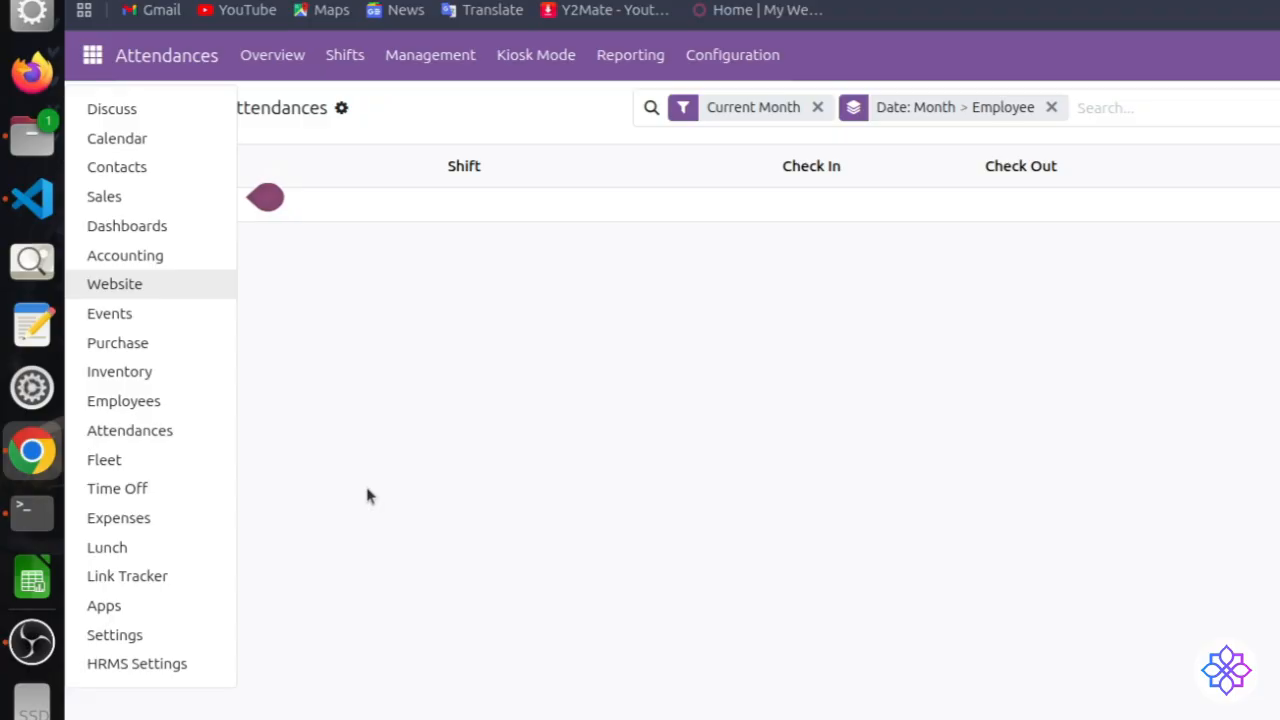
left_click(368, 491)
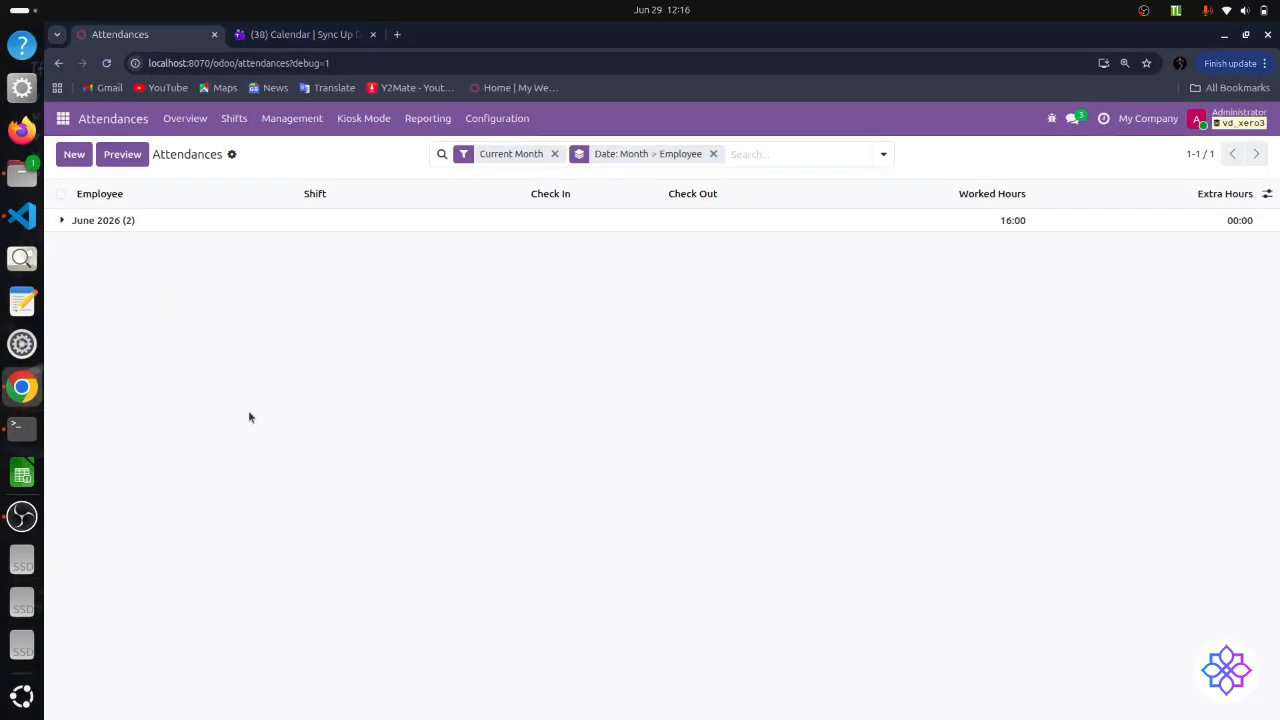
Open the shift management list, view the Morning shift's details, and return to the list
left_click(236, 119)
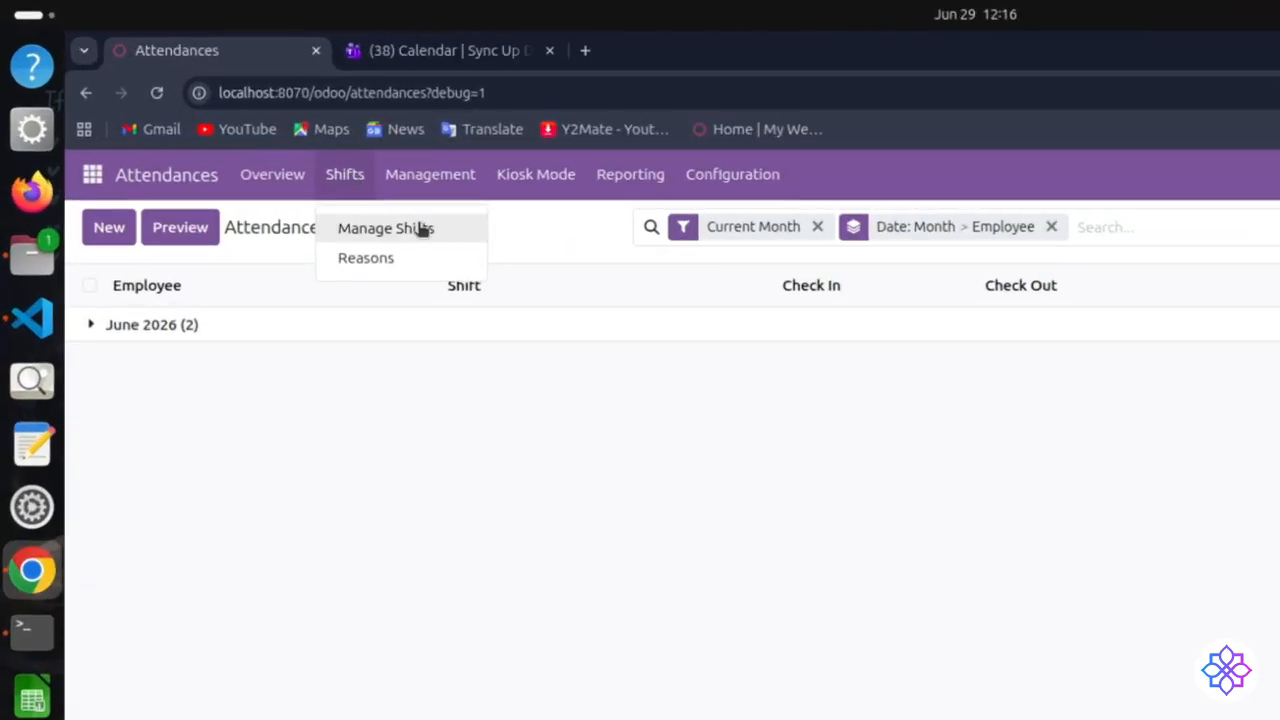
left_click(421, 229)
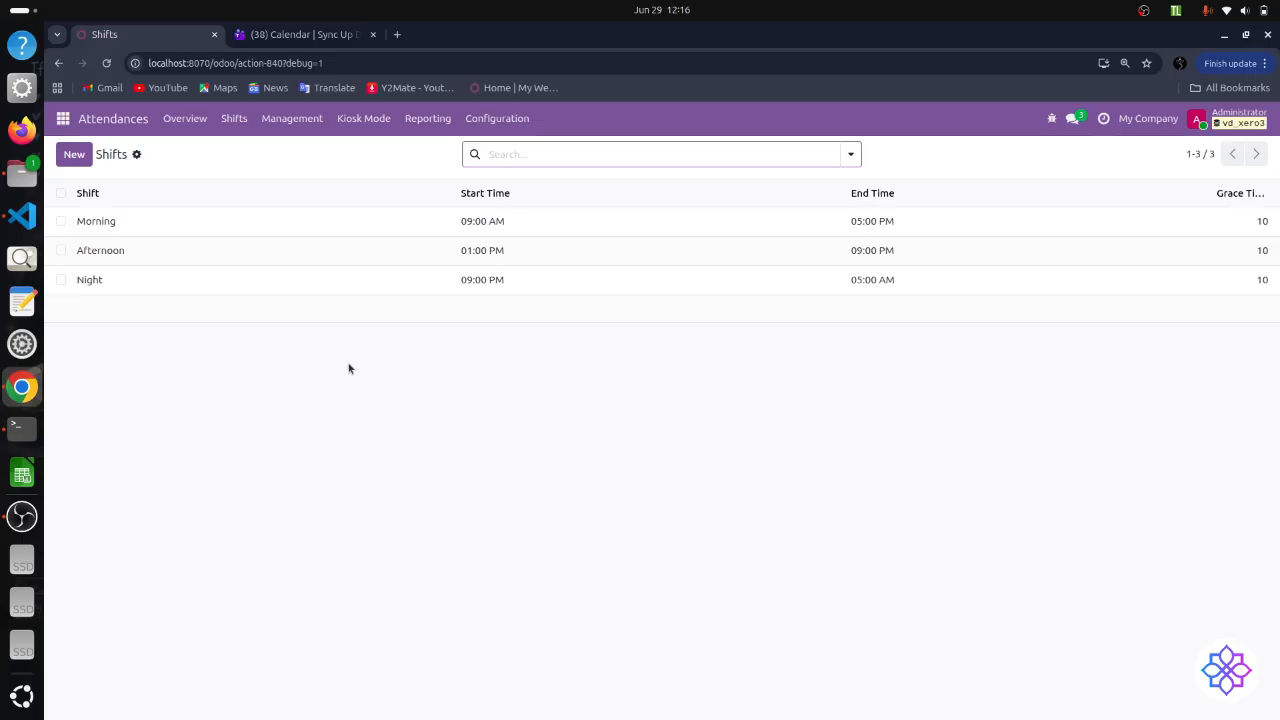
left_click(242, 219)
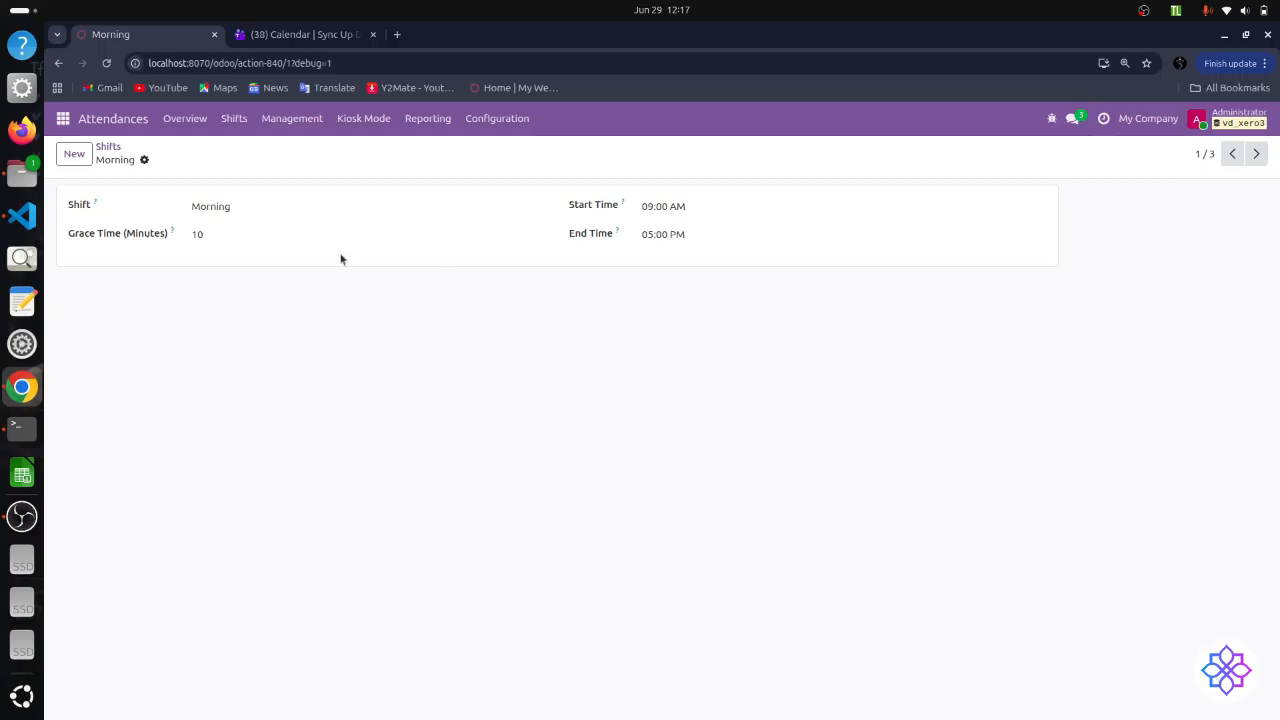
left_click(108, 148)
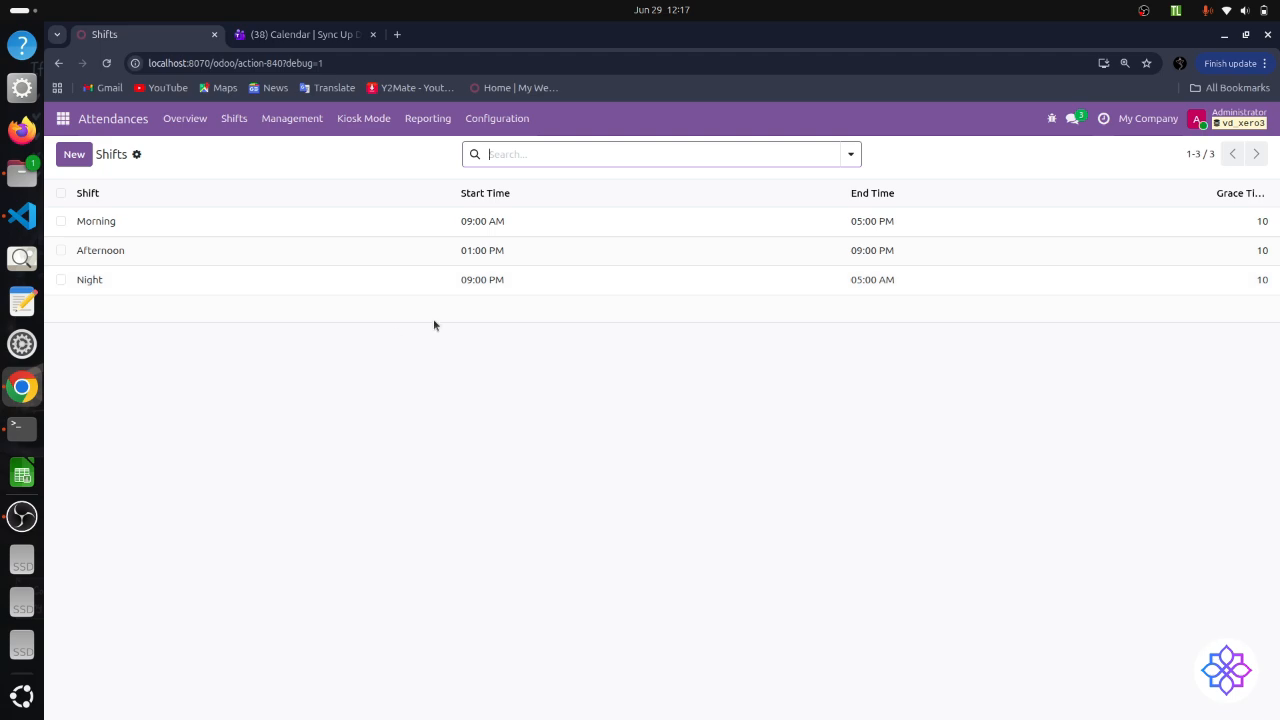
left_click(531, 391)
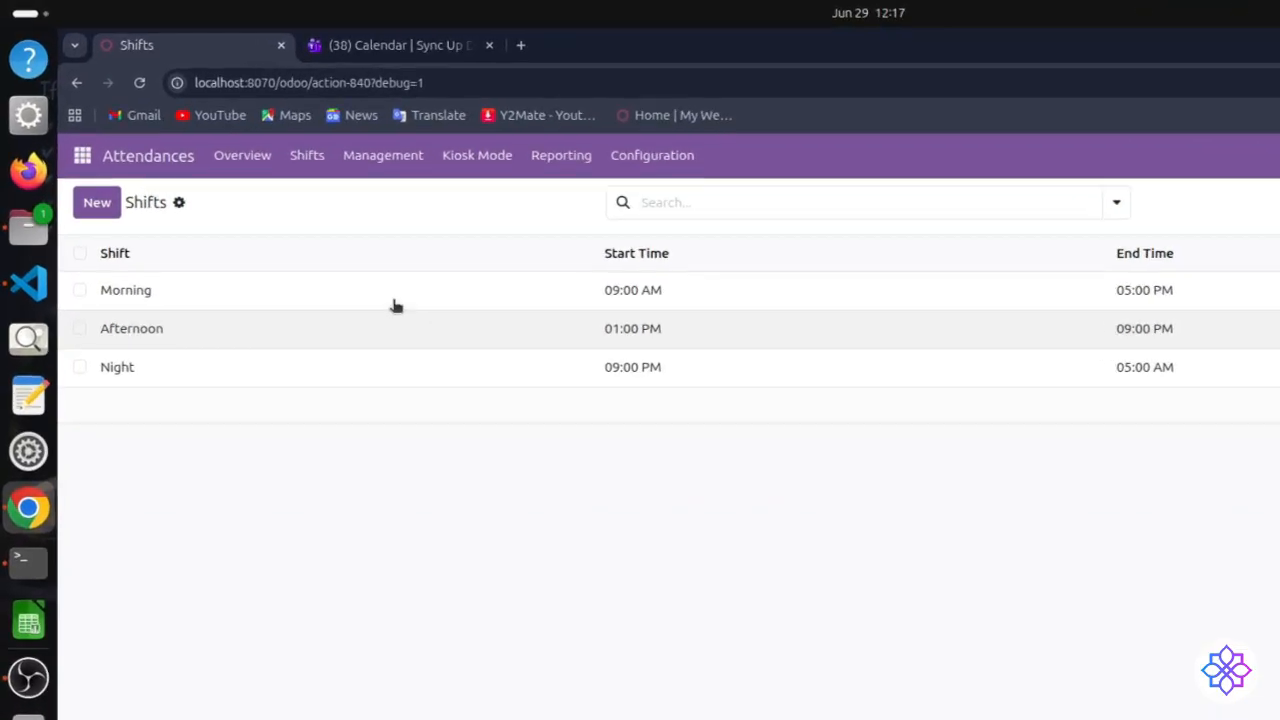
View the shift types offered on a new shift form and discard the blank record
key("alt+c")
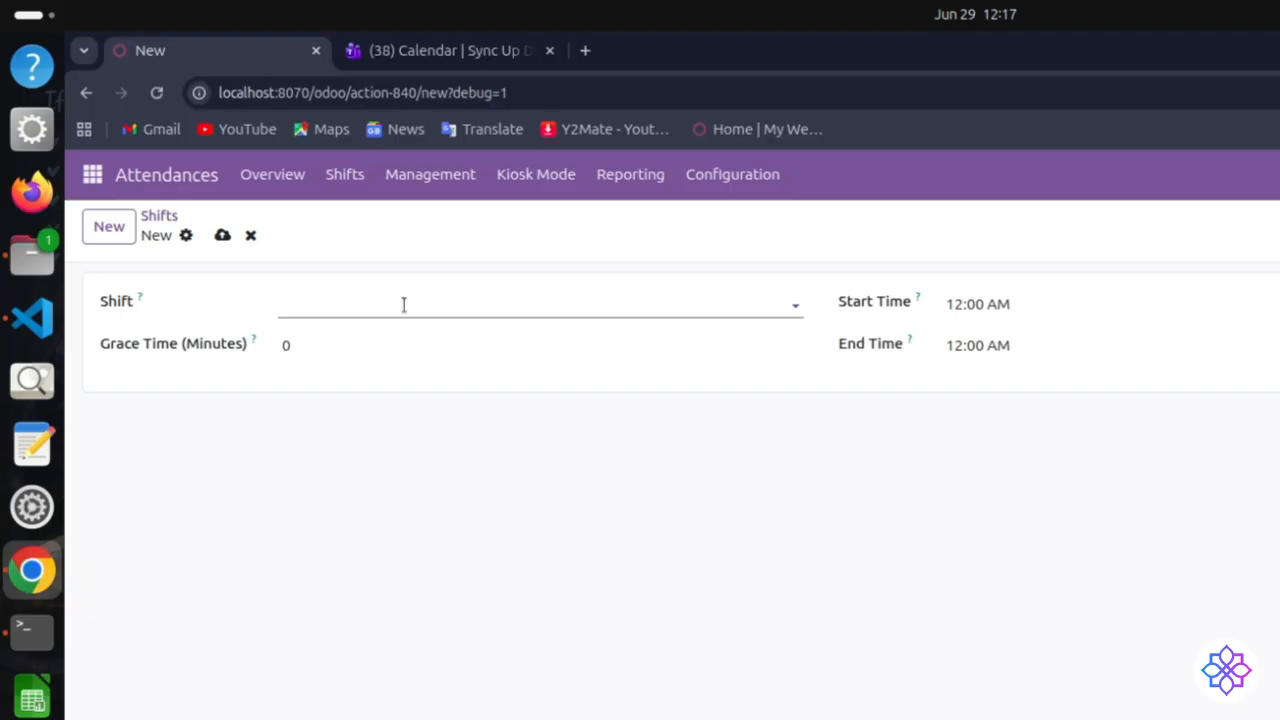
left_click(404, 304)
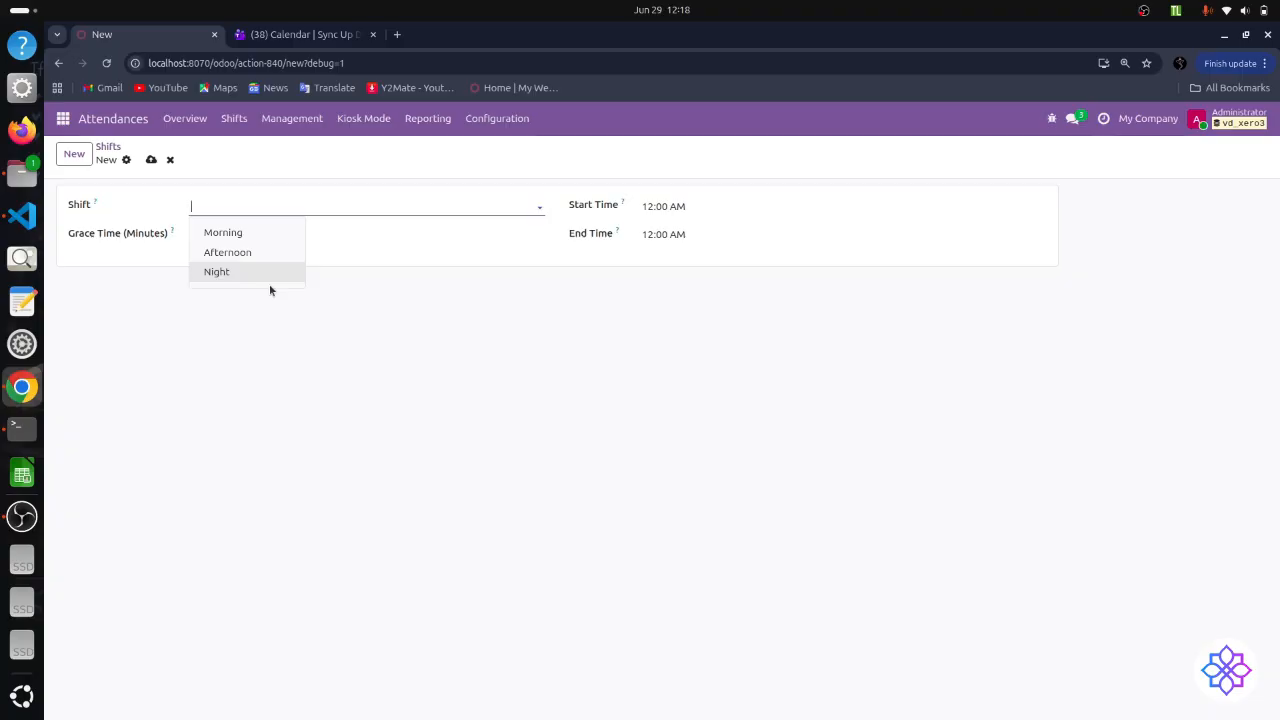
left_click(387, 358)
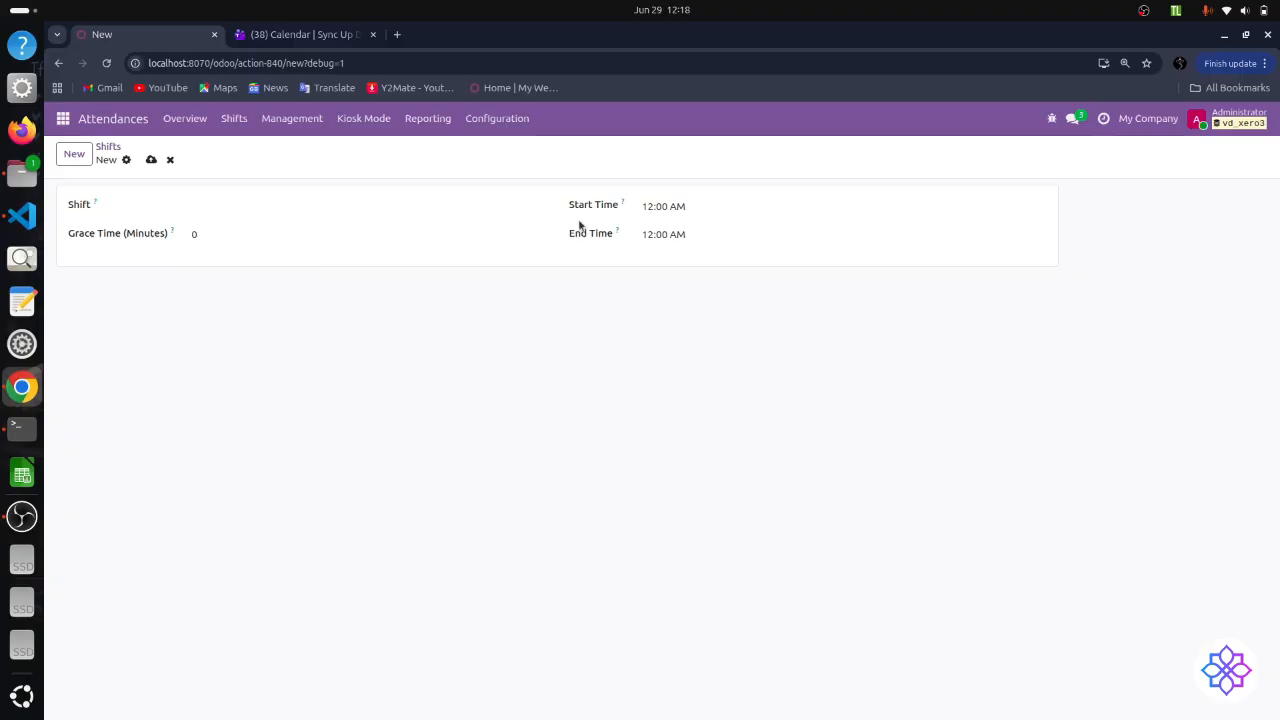
left_click(170, 160)
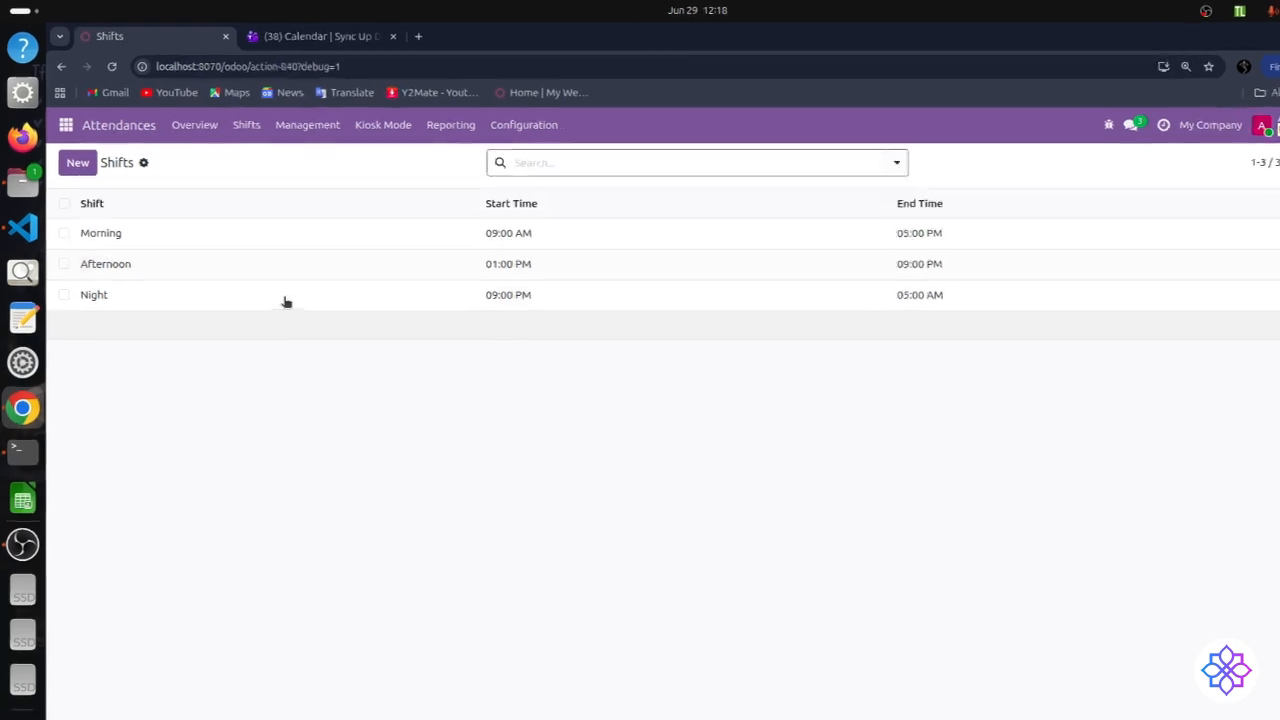
View the attendance reasons list and start a blank reason row, leaving it without an entry
left_click(234, 118)
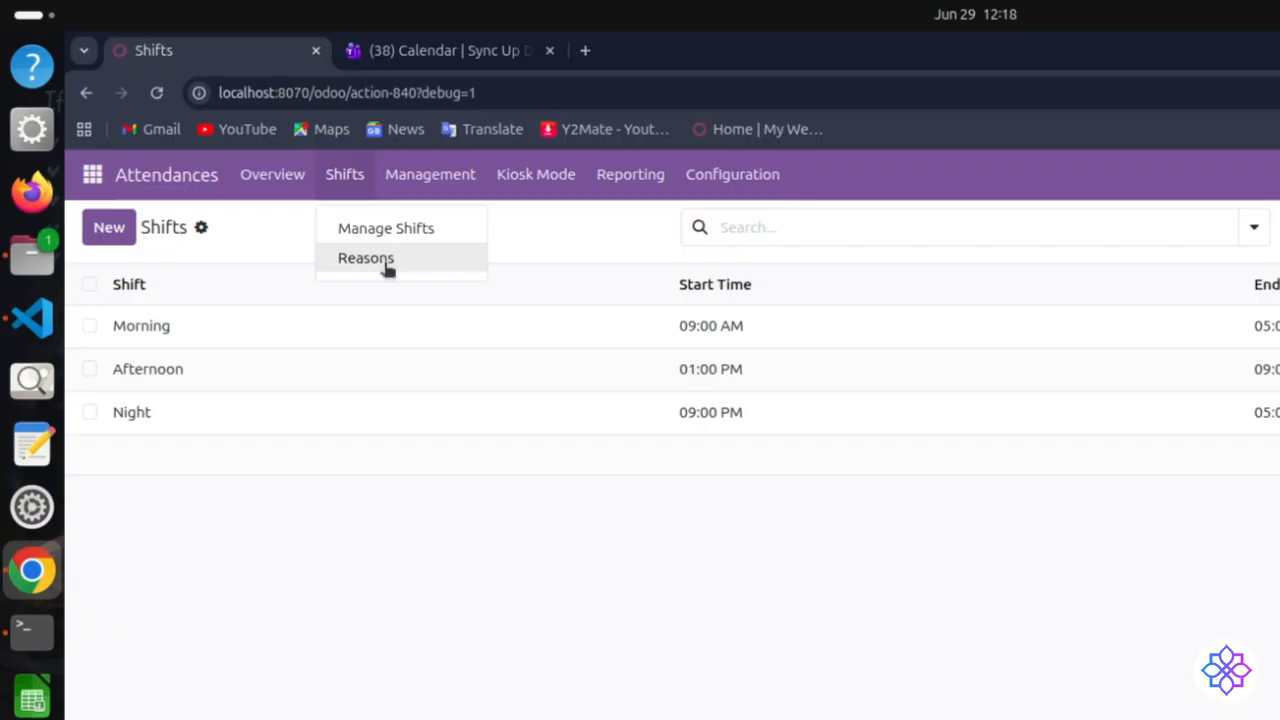
left_click(386, 263)
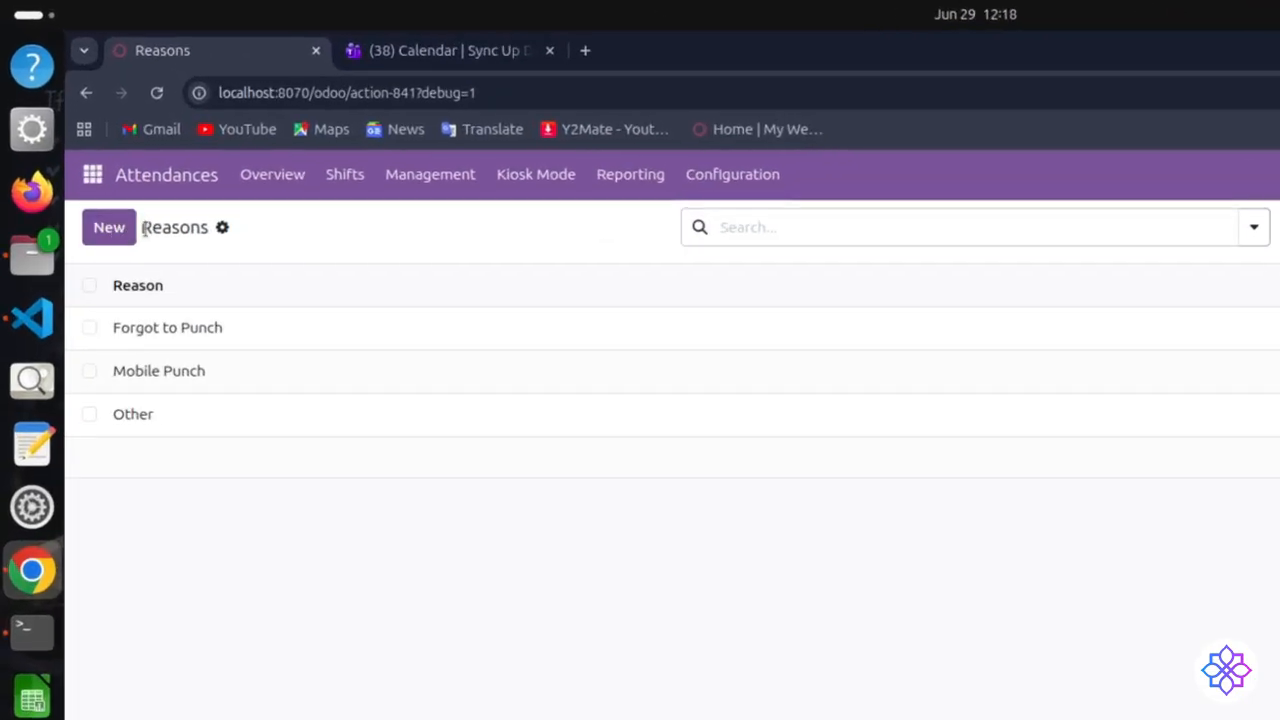
left_click(108, 224)
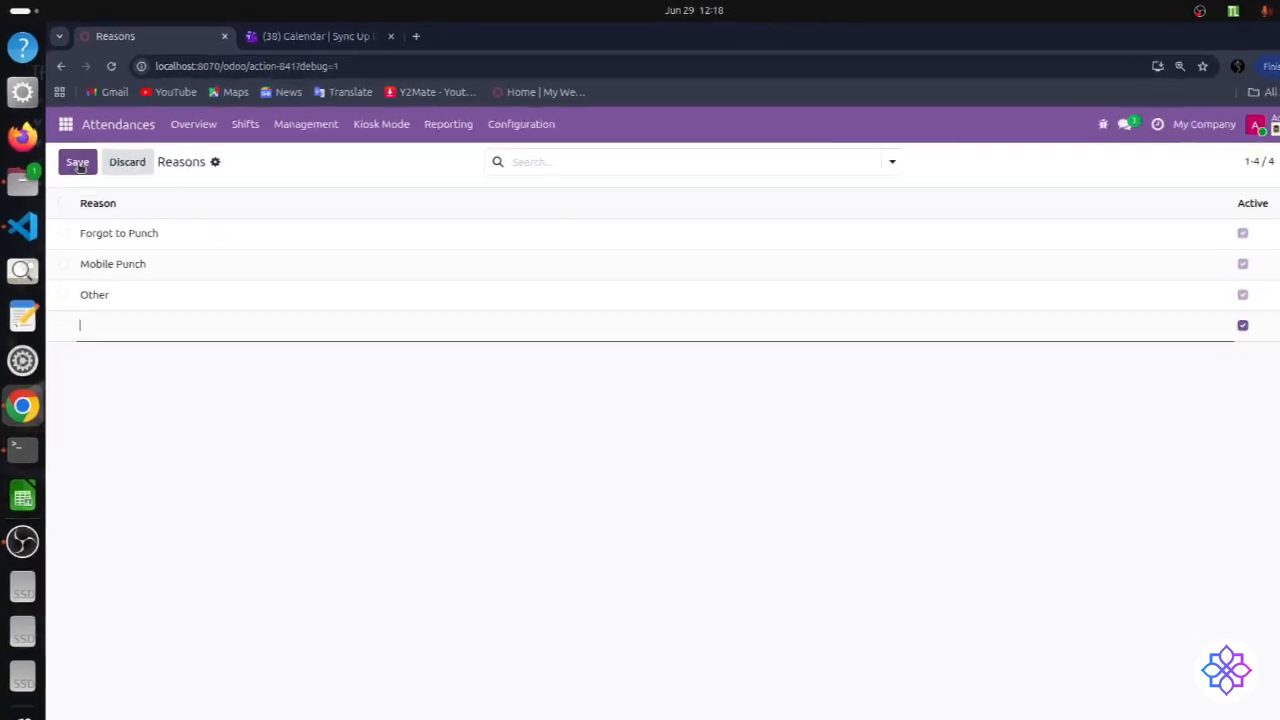
left_click(79, 164)
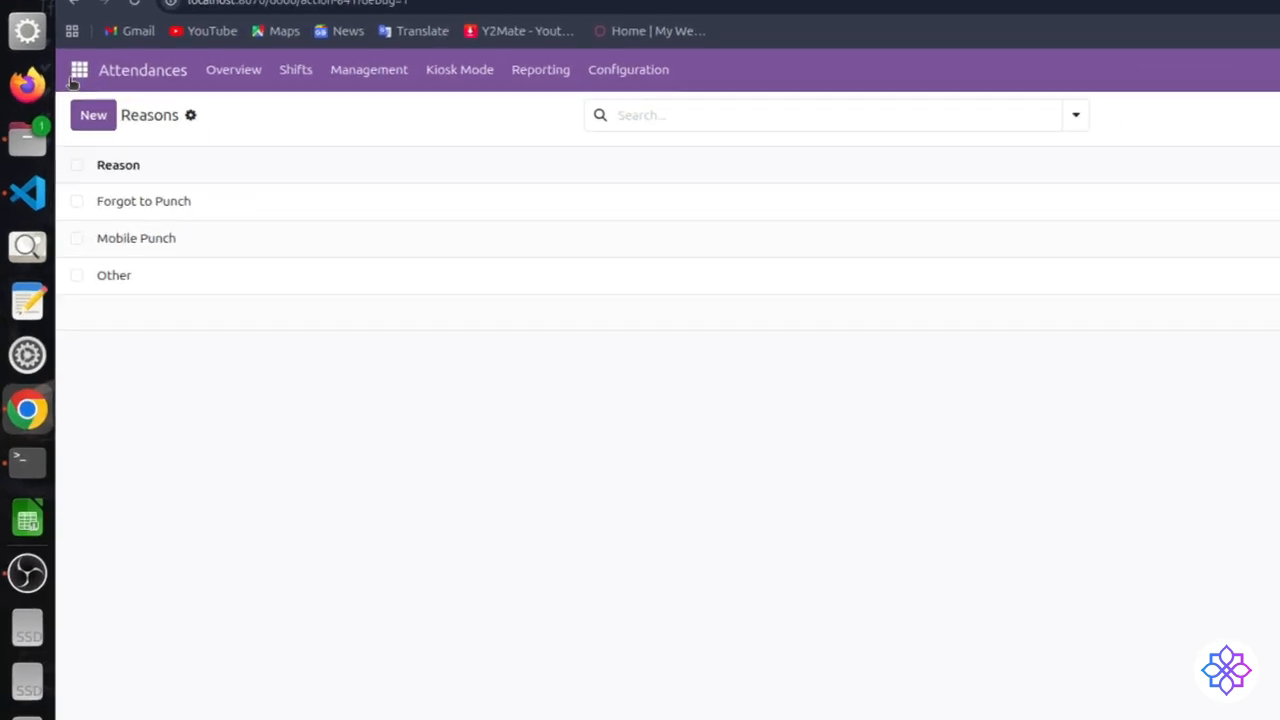
Start a new employee record in the Employees app and examine the Attendance Policy options in its work information
left_click(78, 71)
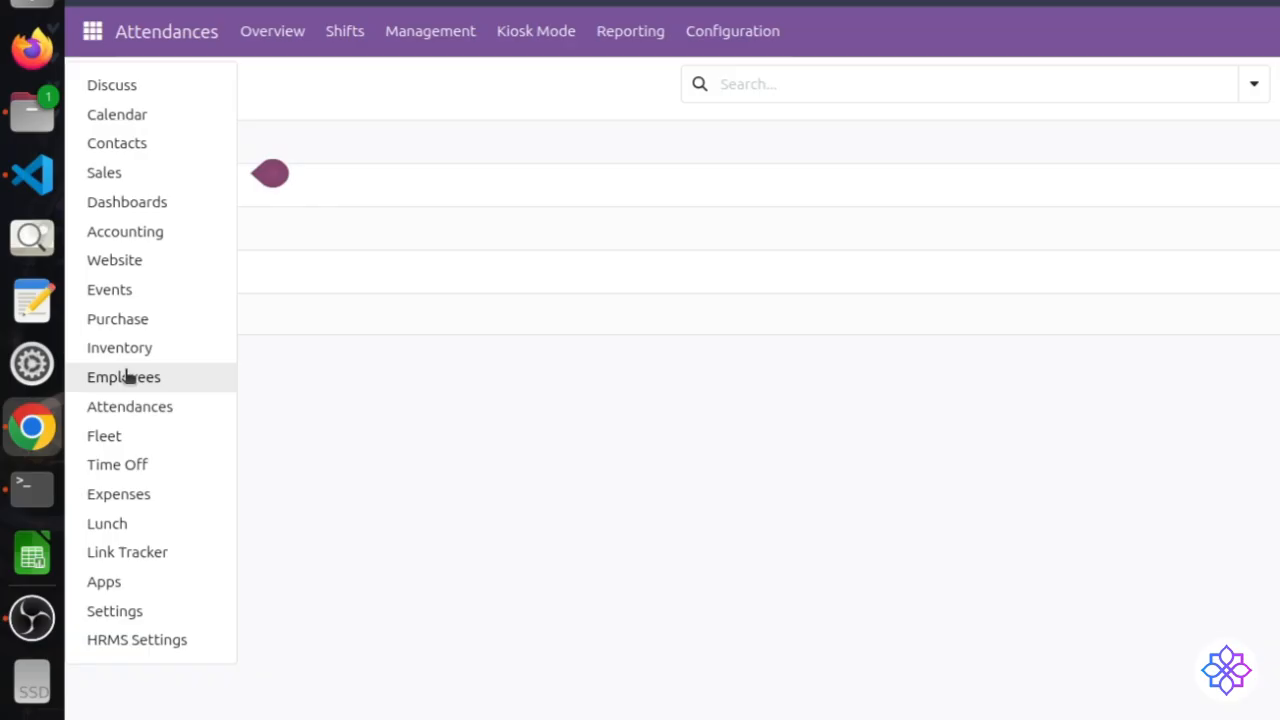
left_click(125, 377)
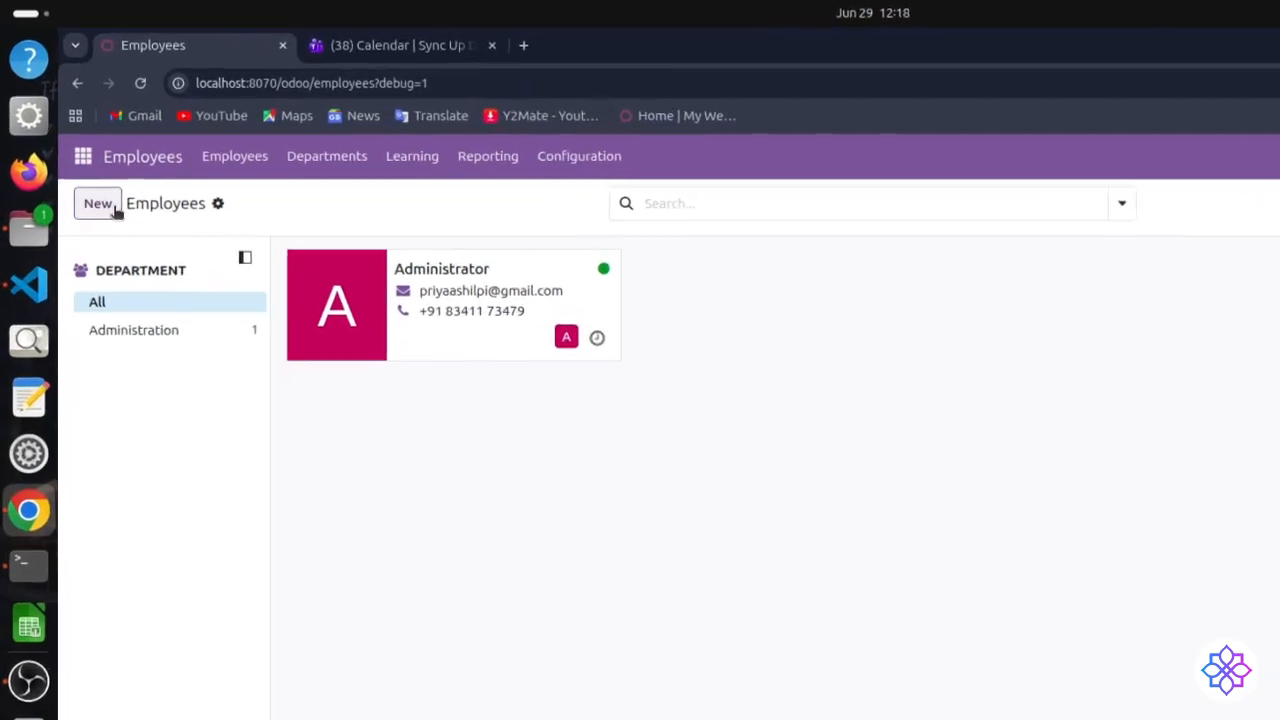
left_click(112, 205)
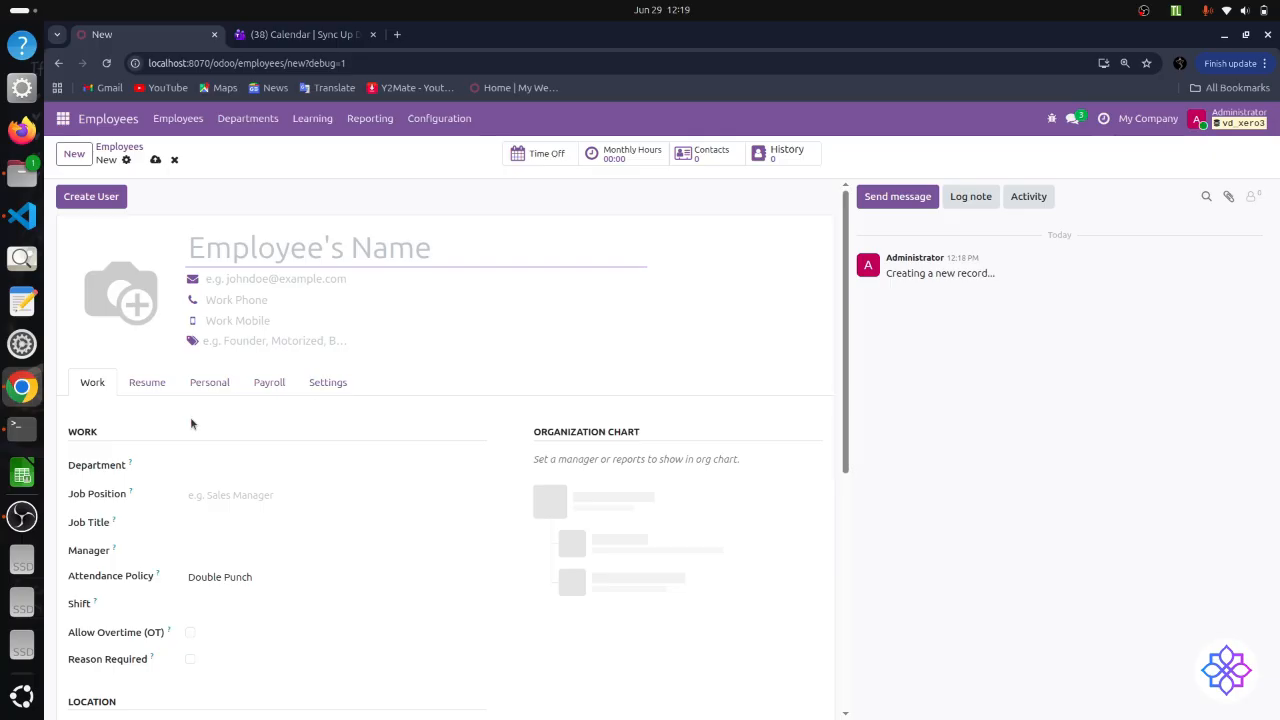
scroll(350, 469, "down", 5)
scroll(350, 469, "up", 3)
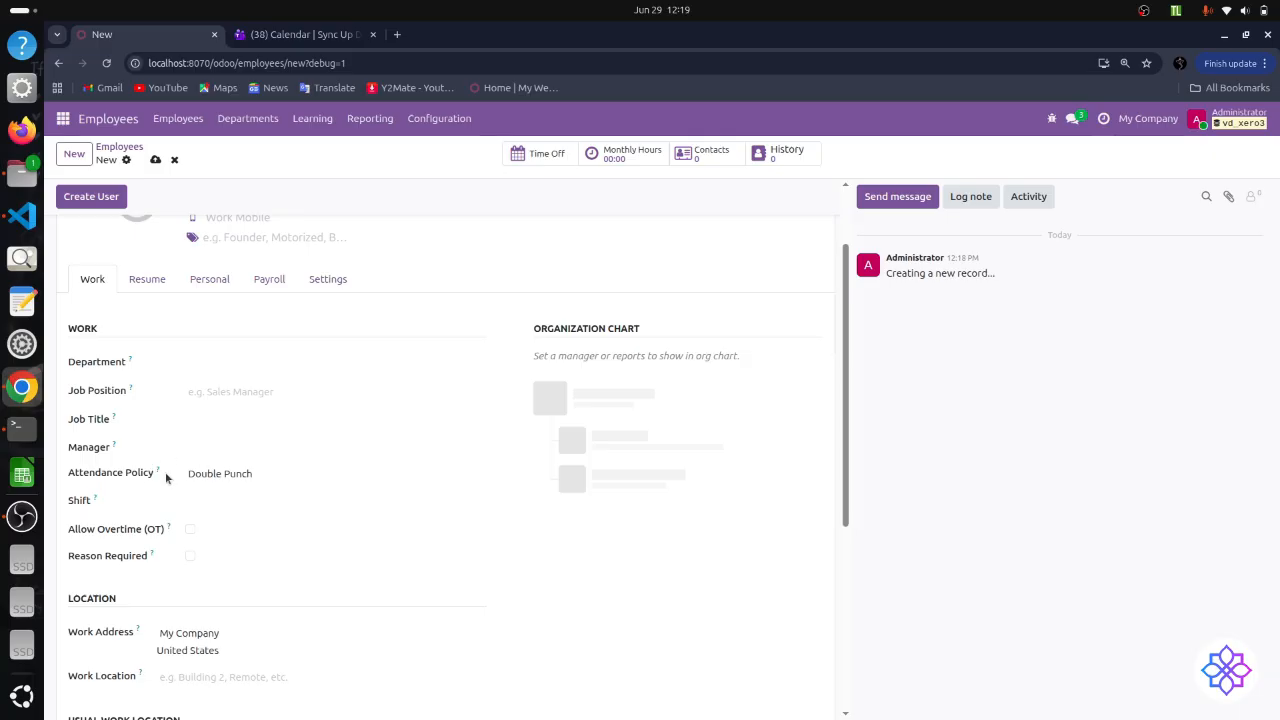
left_click(217, 474)
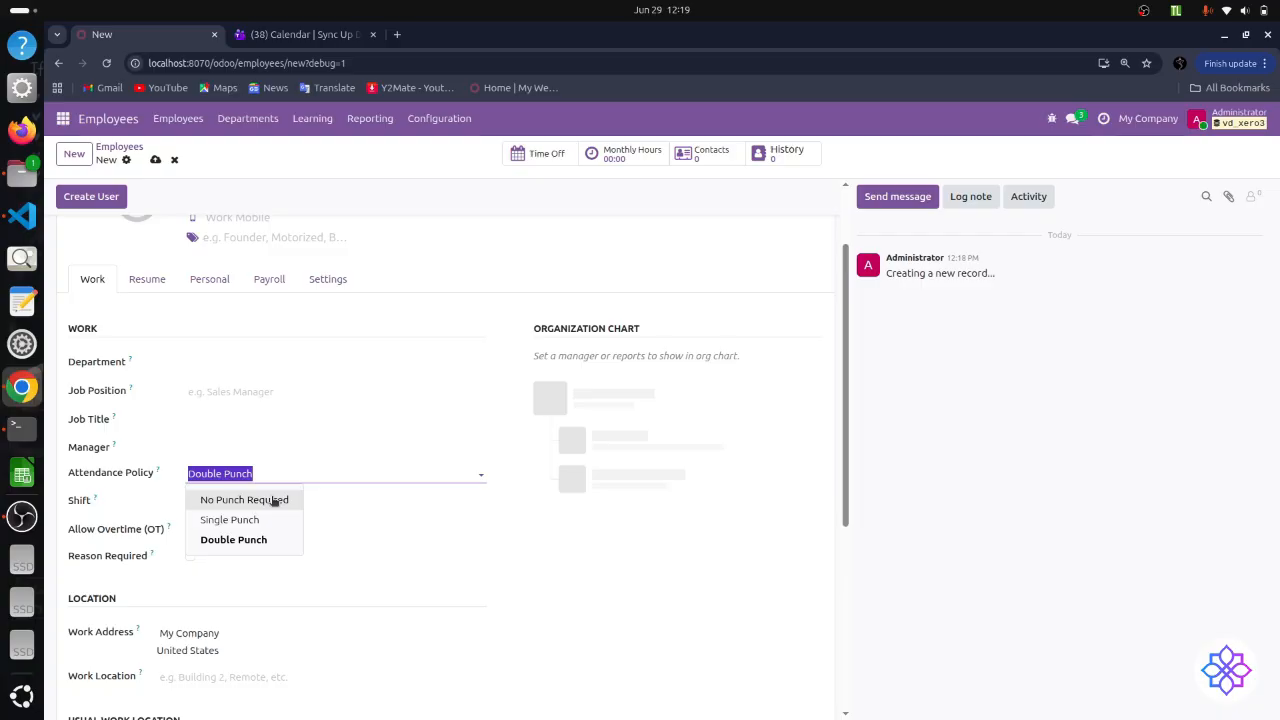
left_click(304, 558)
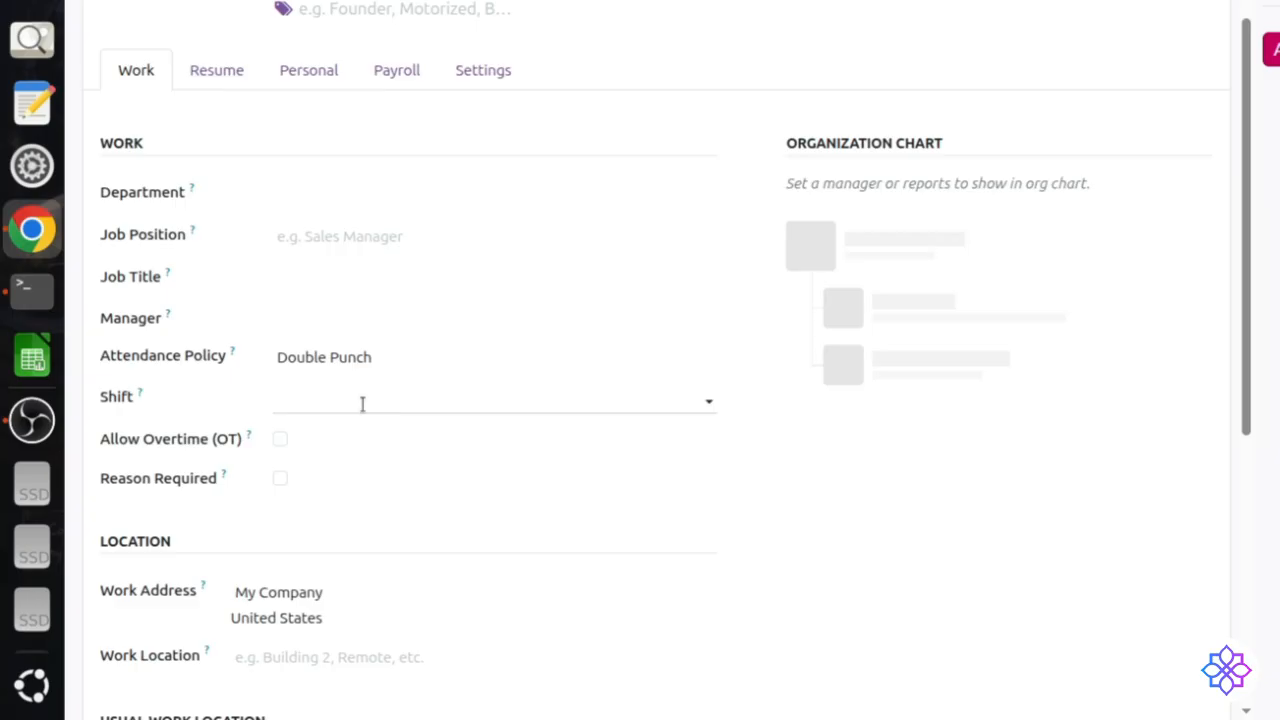
Set the new employee's shift to Morning
left_click(362, 404)
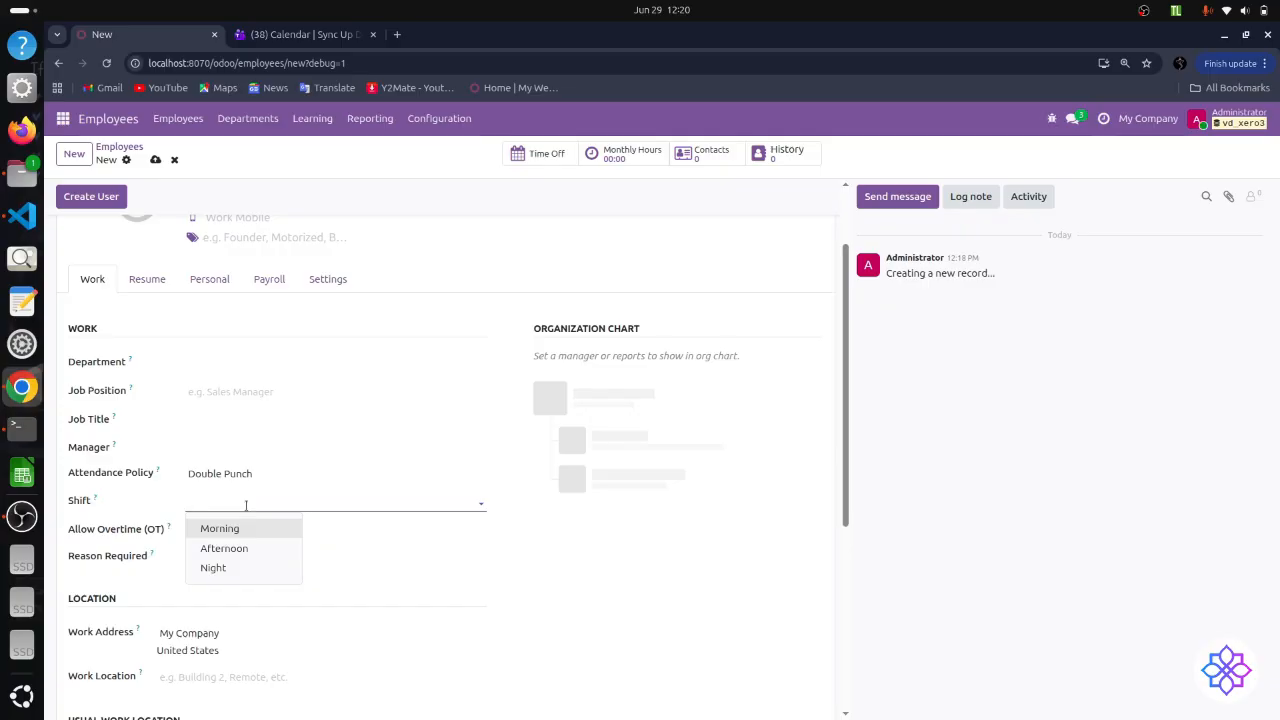
left_click(243, 528)
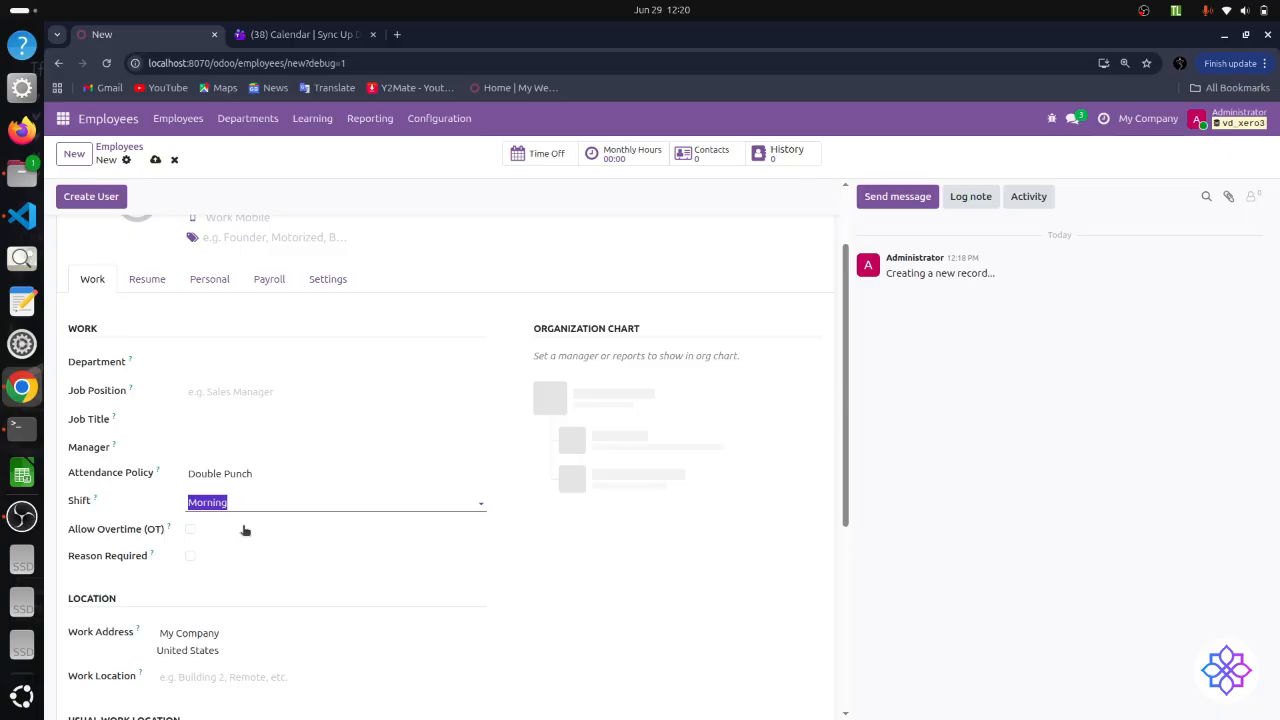
left_click(243, 527)
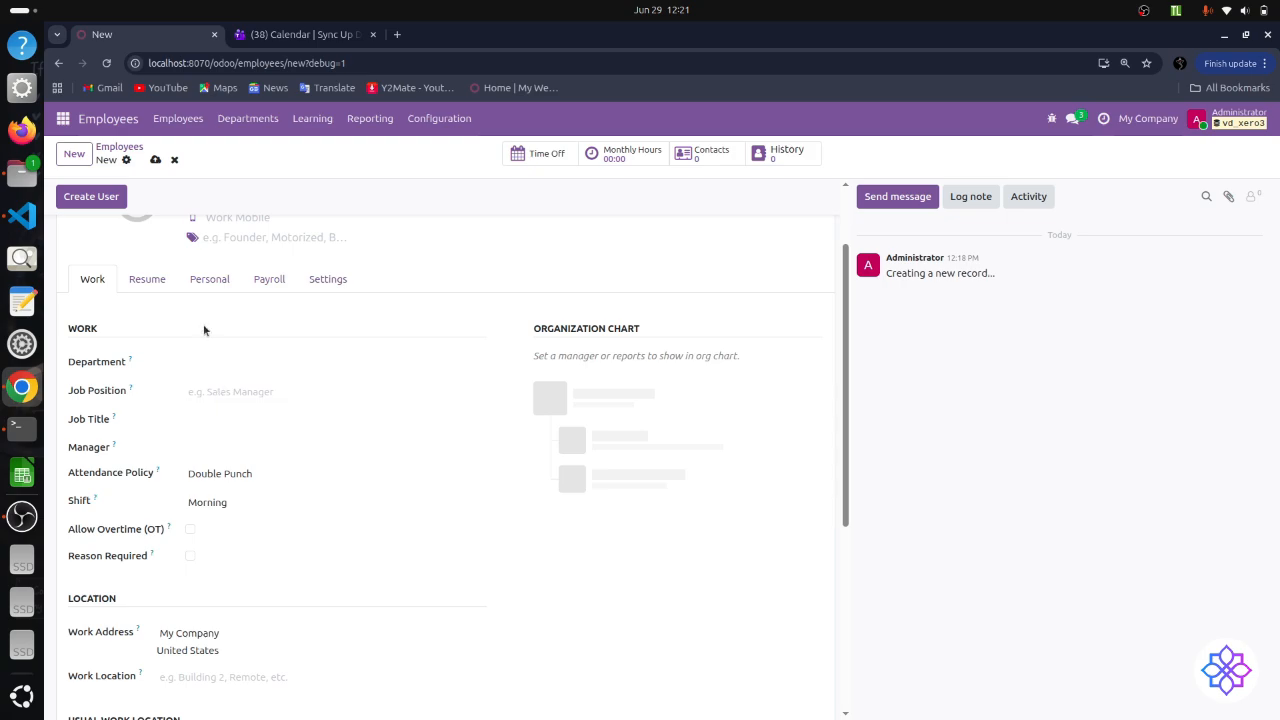
Discard the unsaved employee record and go to the Attendances app
left_click(62, 118)
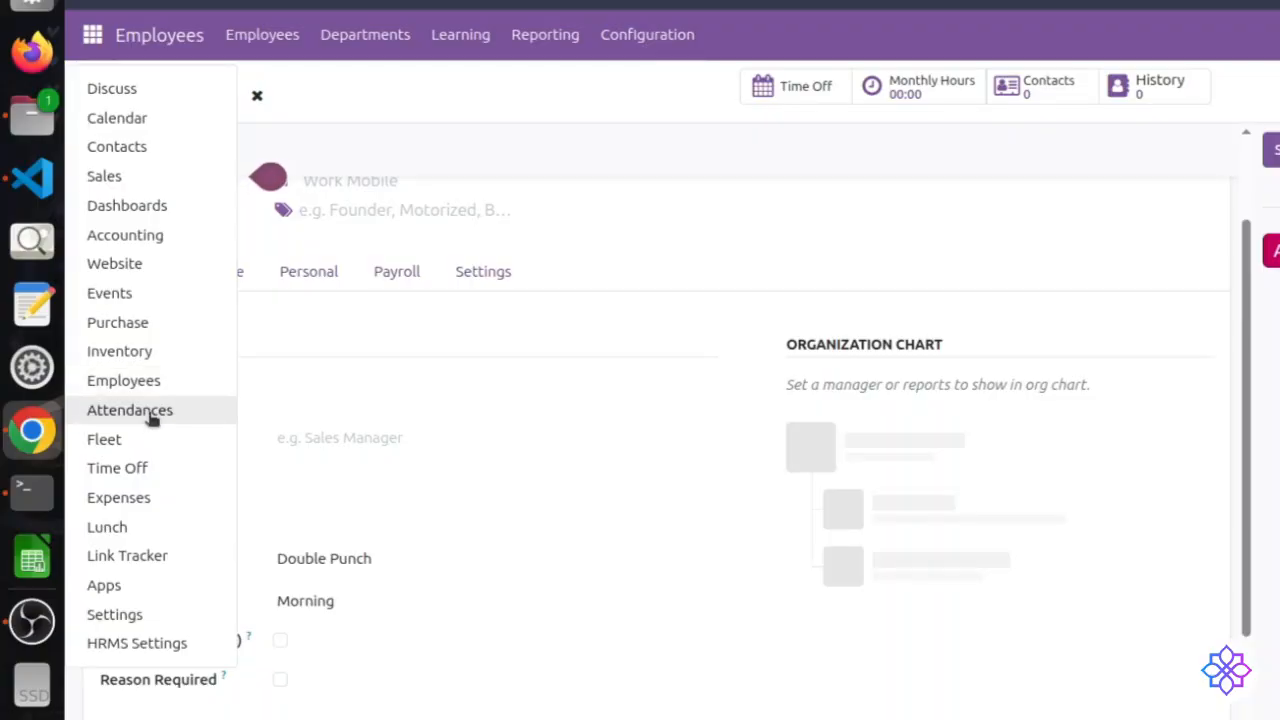
left_click(108, 411)
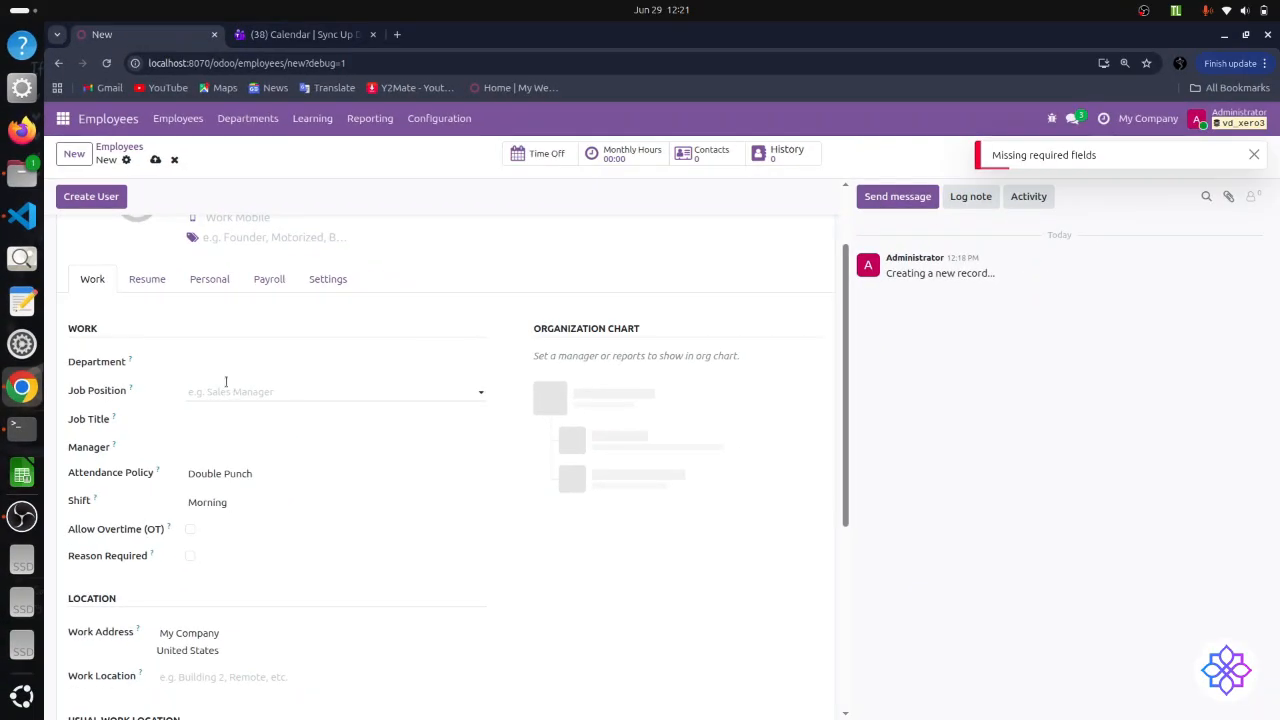
left_click(174, 159)
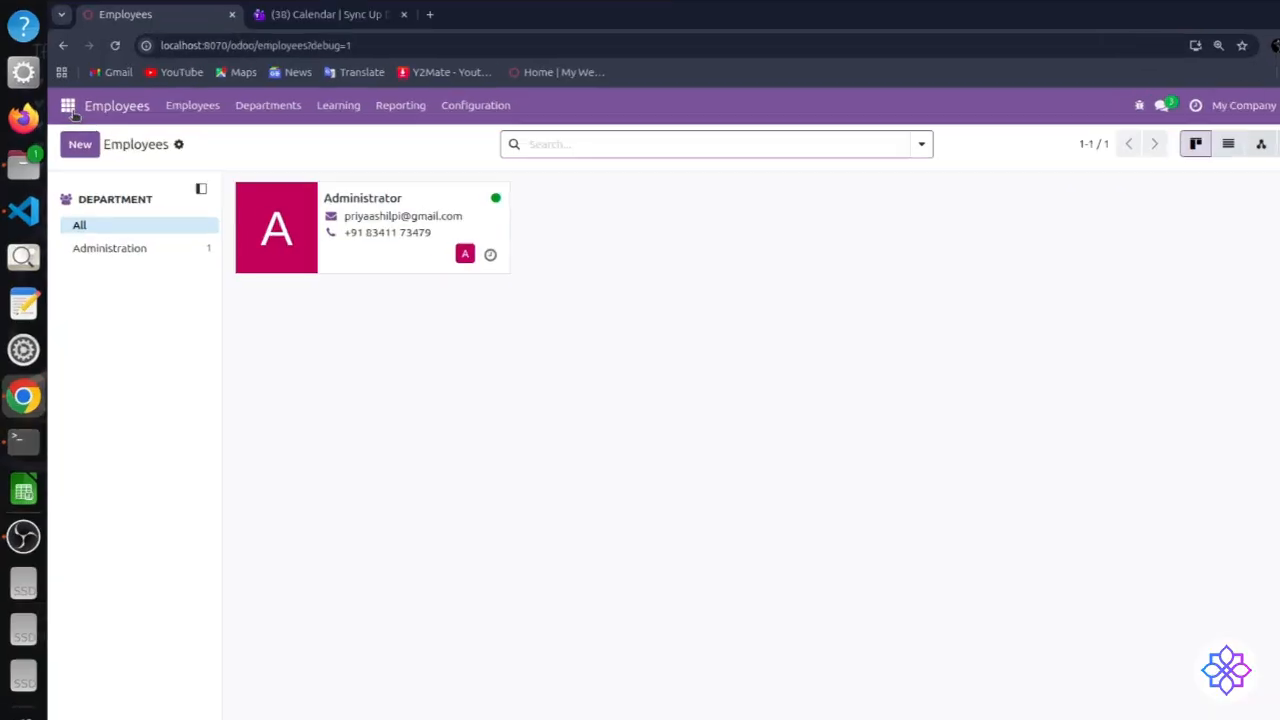
left_click(62, 118)
left_click(168, 423)
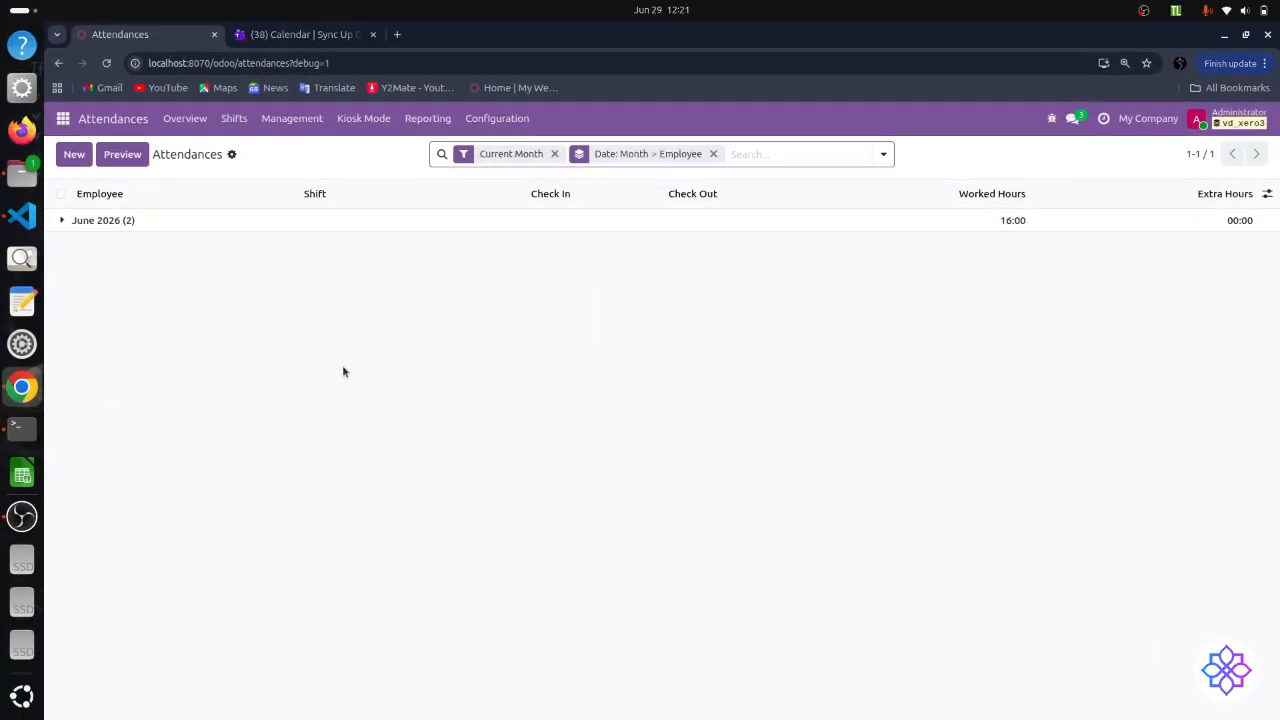
Remove the Current Month filter and the month and employee grouping, and examine the Shift field of the Jun 27 attendance record
left_click(554, 154)
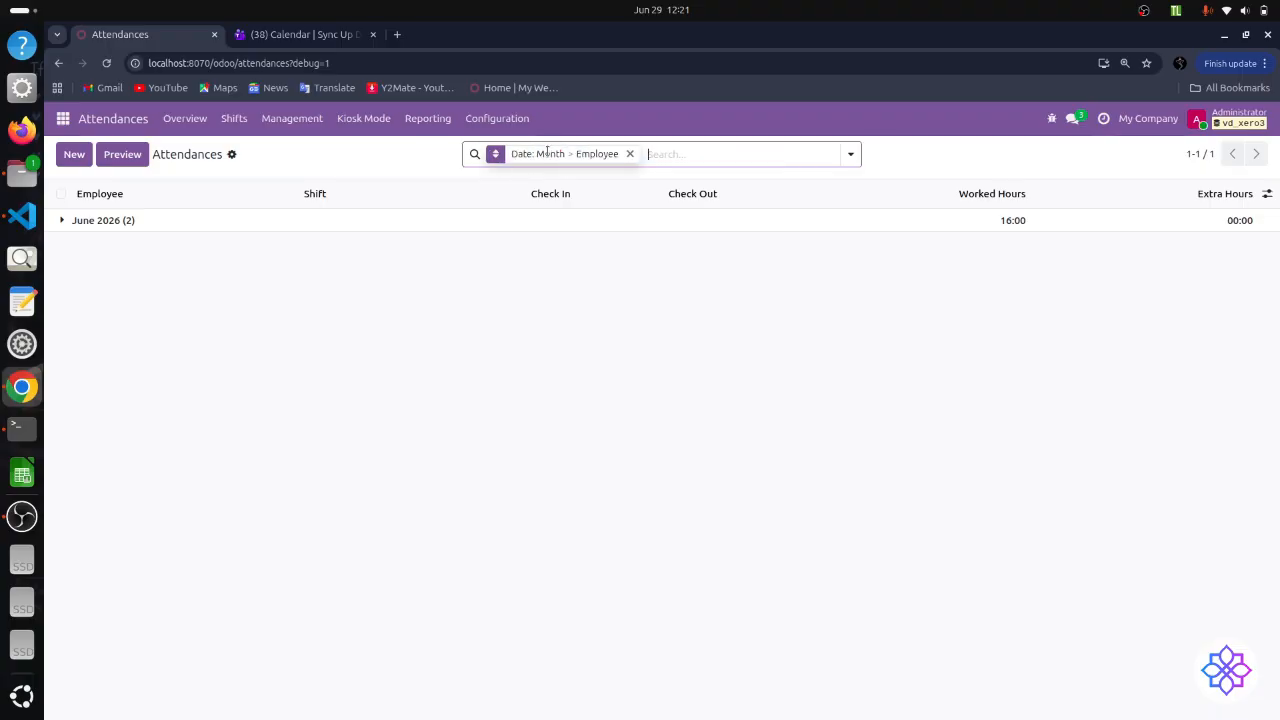
left_click(630, 154)
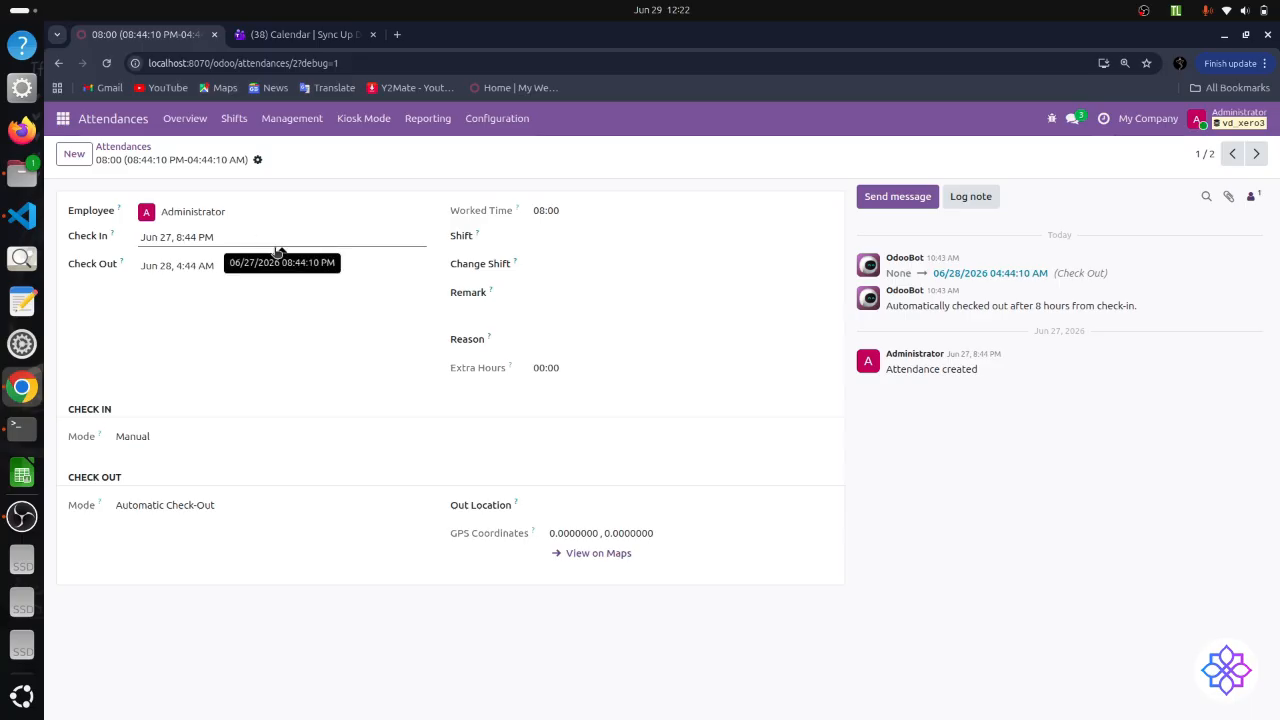
left_click(569, 235)
left_click(569, 235)
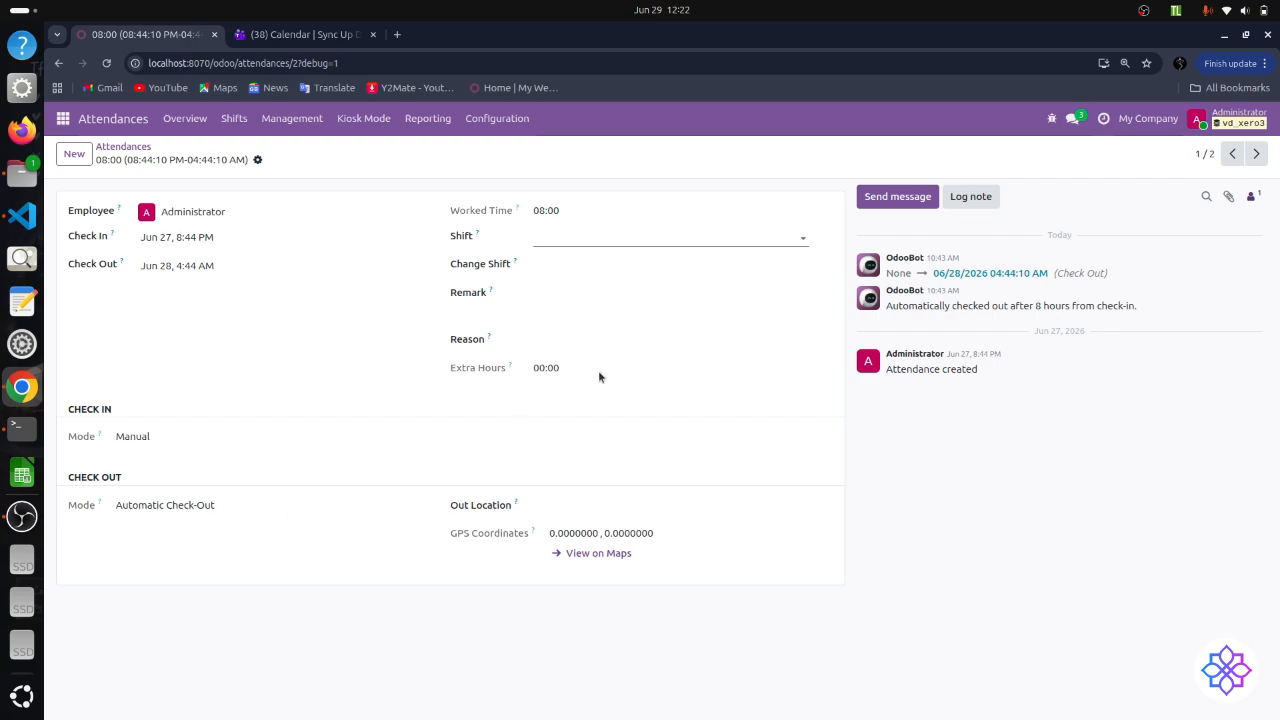
left_click(583, 209)
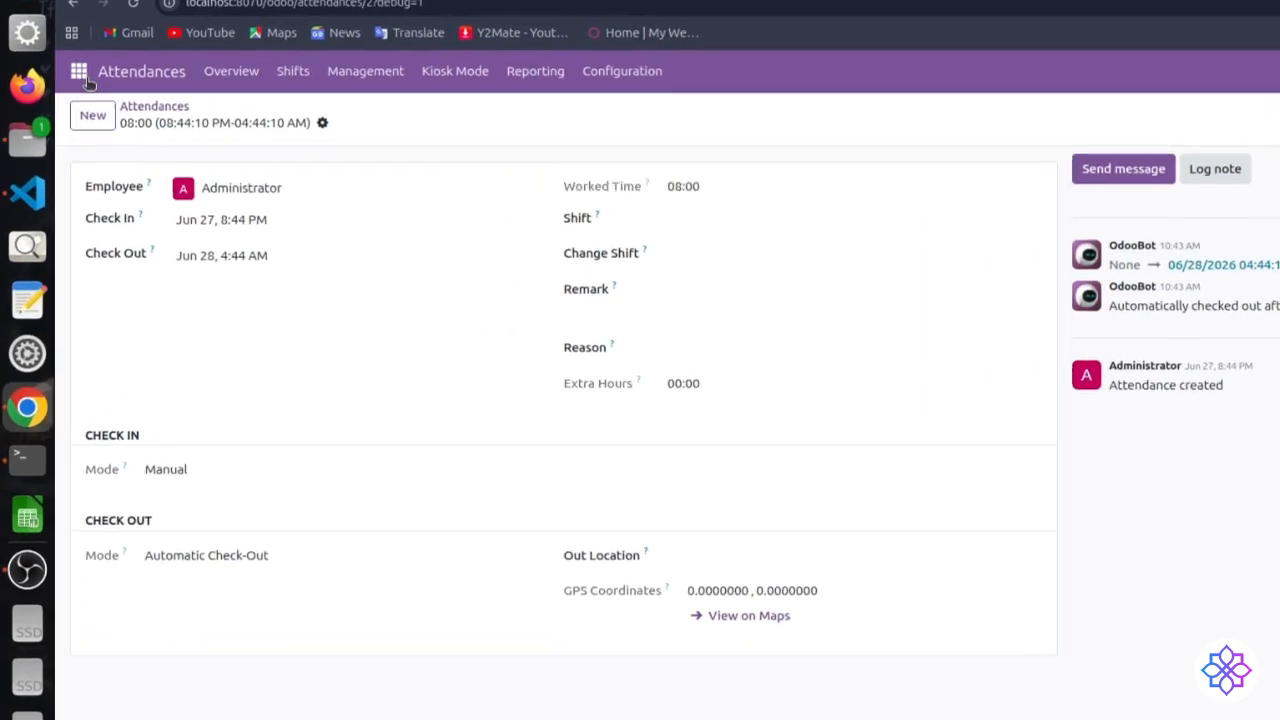
View the HRMS Settings app and open the Users list in the Settings app
left_click(79, 72)
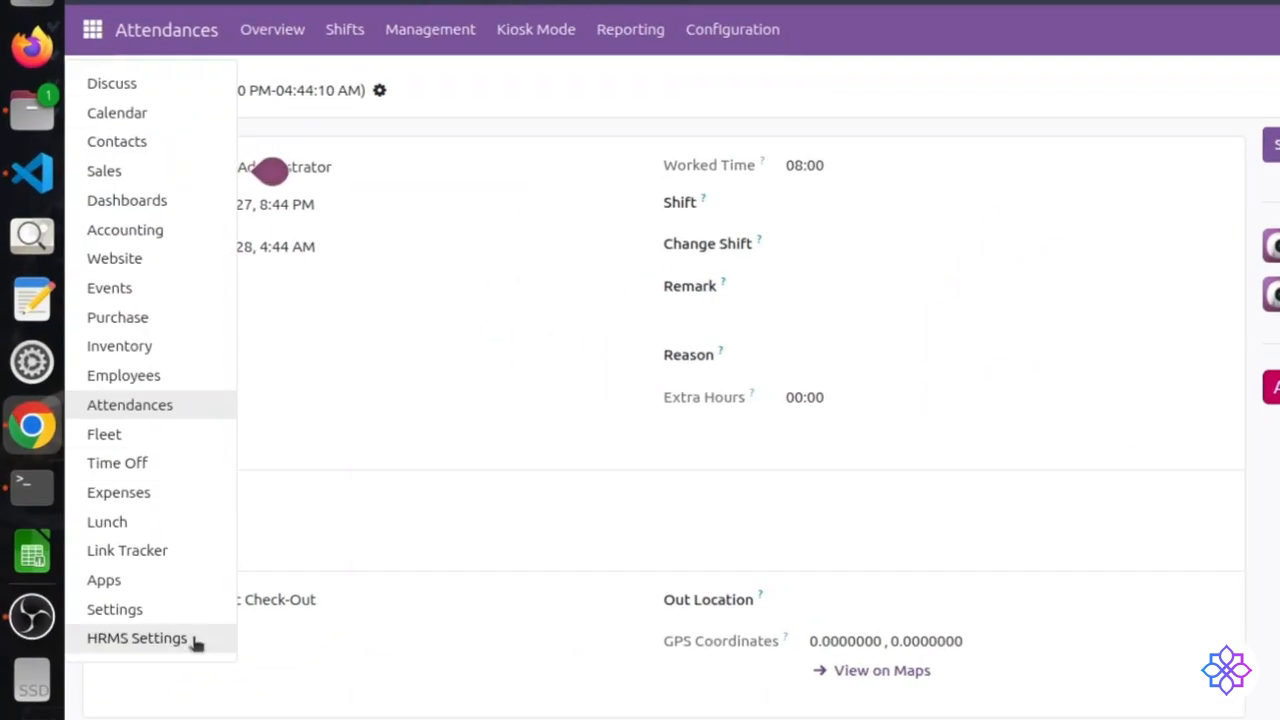
left_click(140, 640)
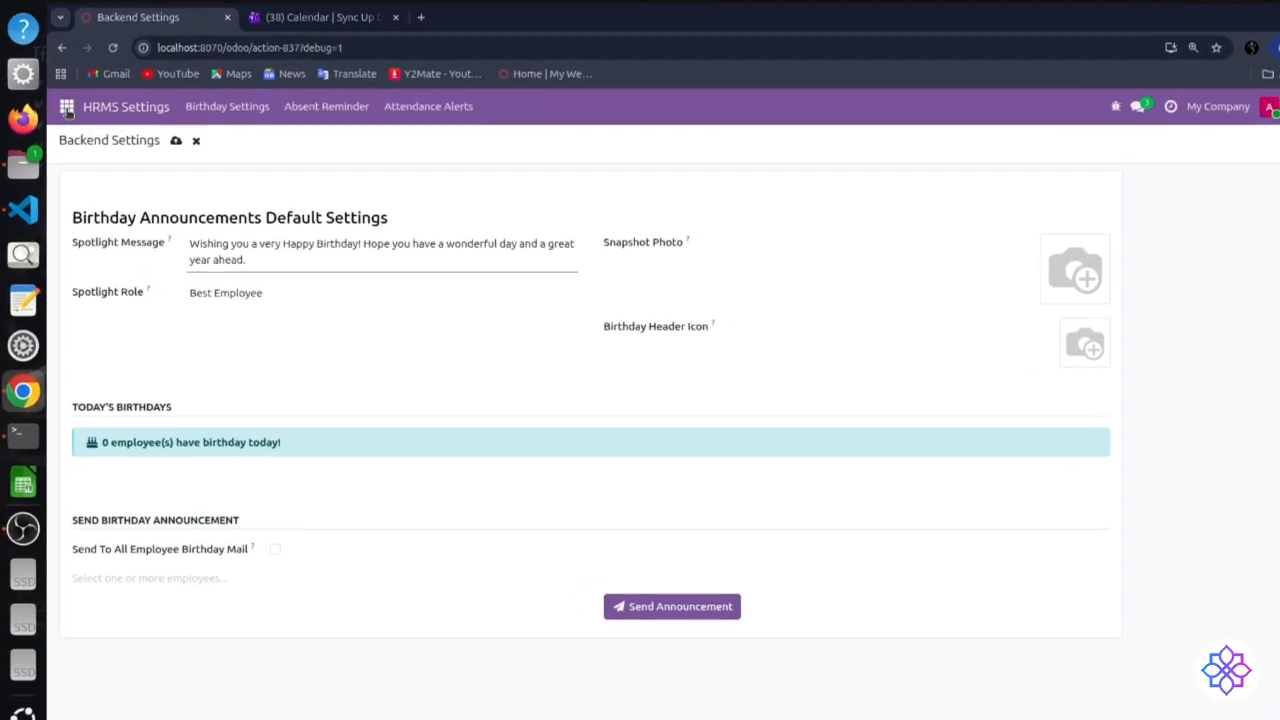
left_click(66, 107)
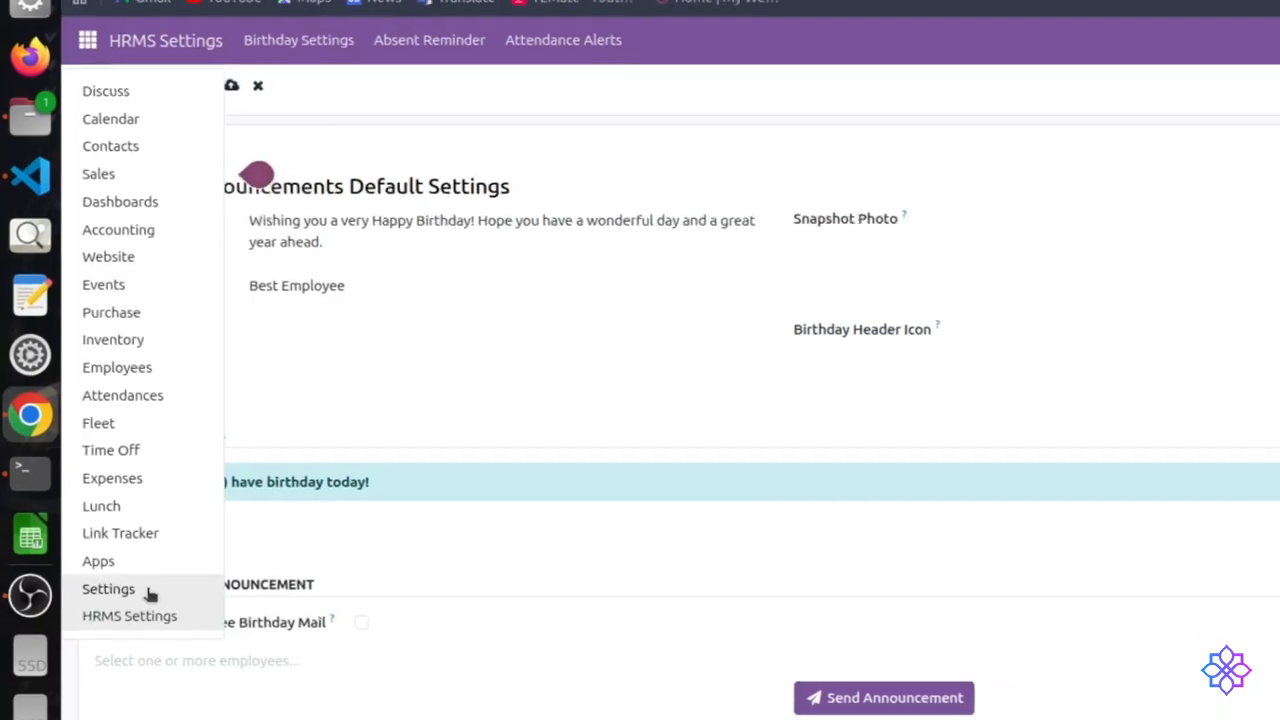
left_click(146, 592)
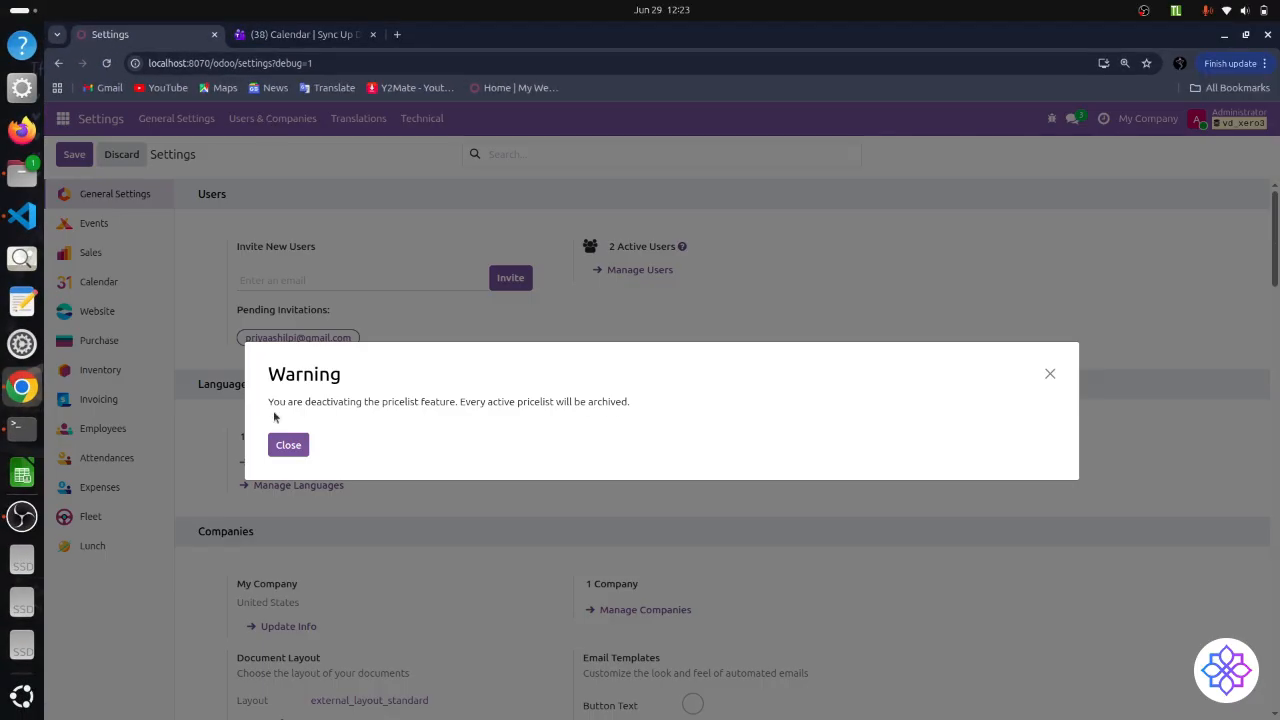
left_click(288, 445)
left_click(268, 133)
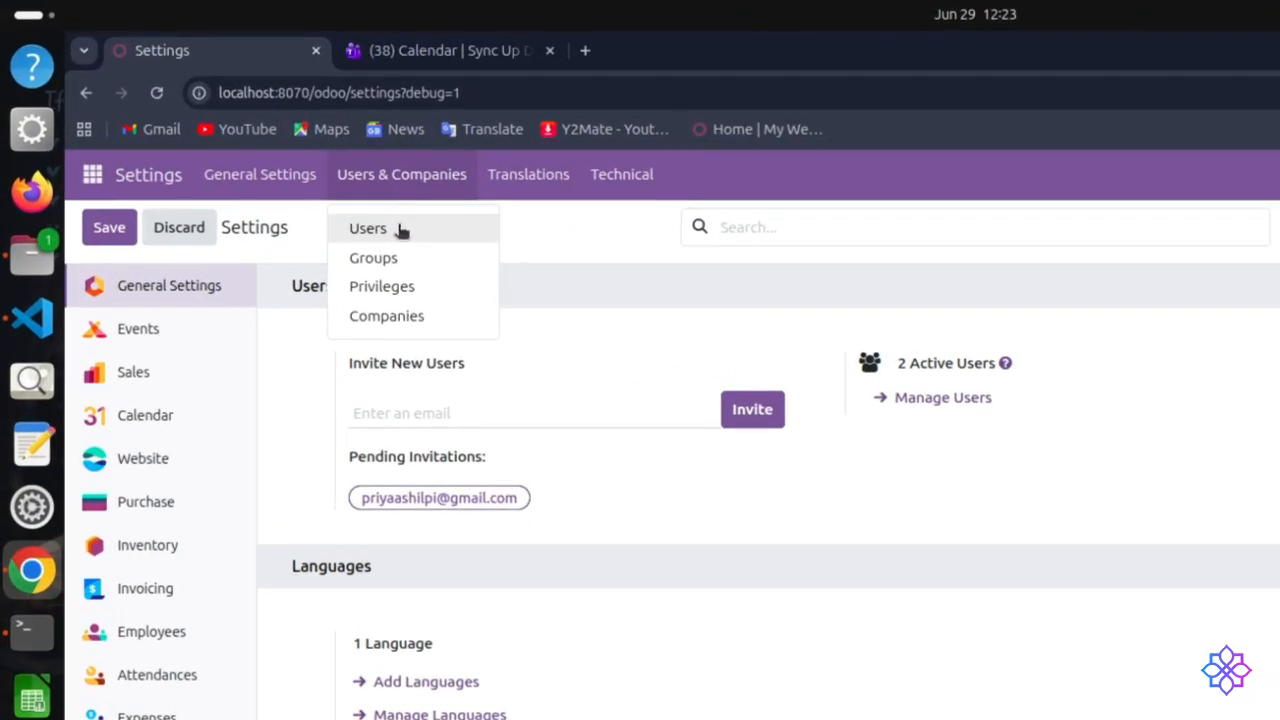
left_click(399, 229)
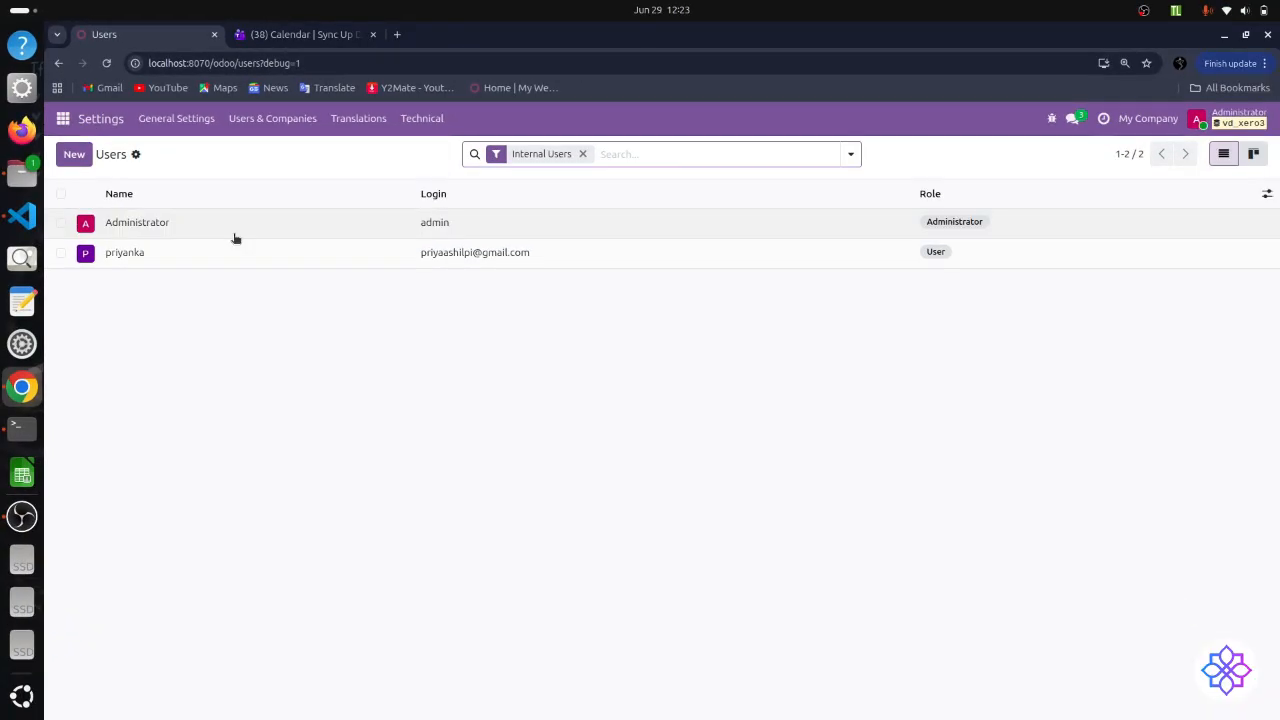
Open the Administrator user and examine its HRMS Settings Access right
left_click(345, 338)
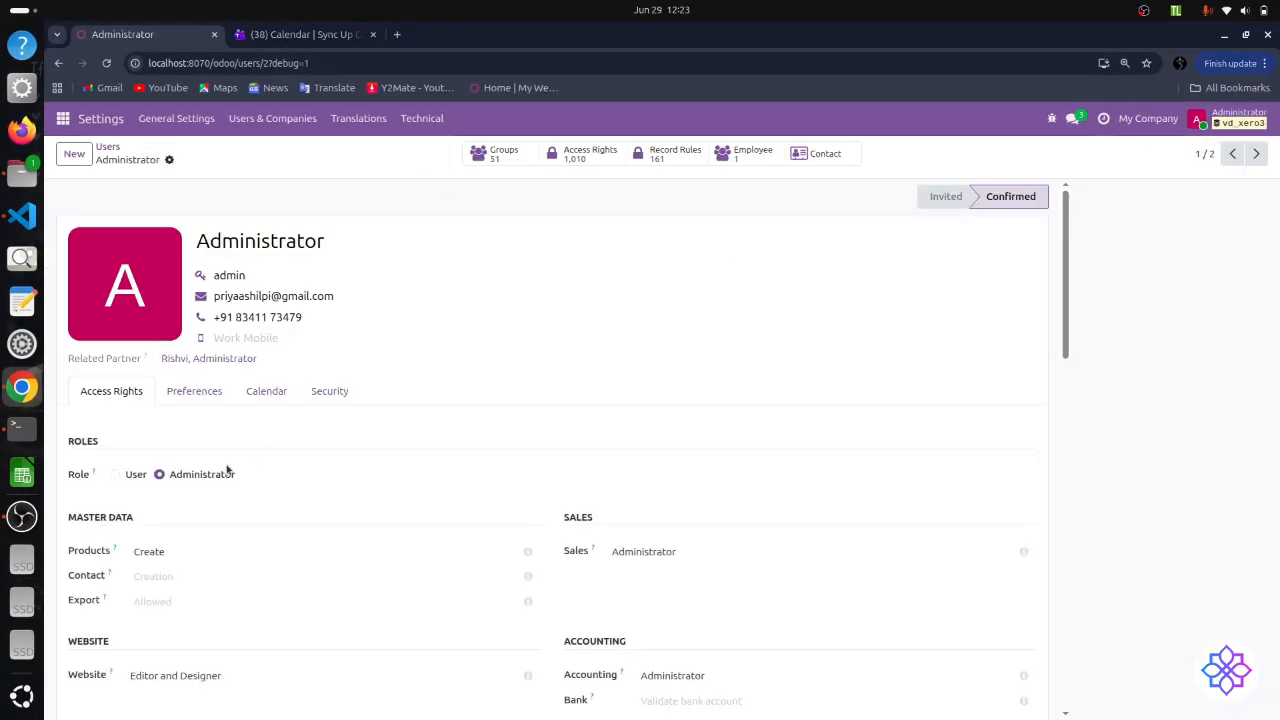
scroll(225, 470, "down", 5)
scroll(240, 543, "down", 5)
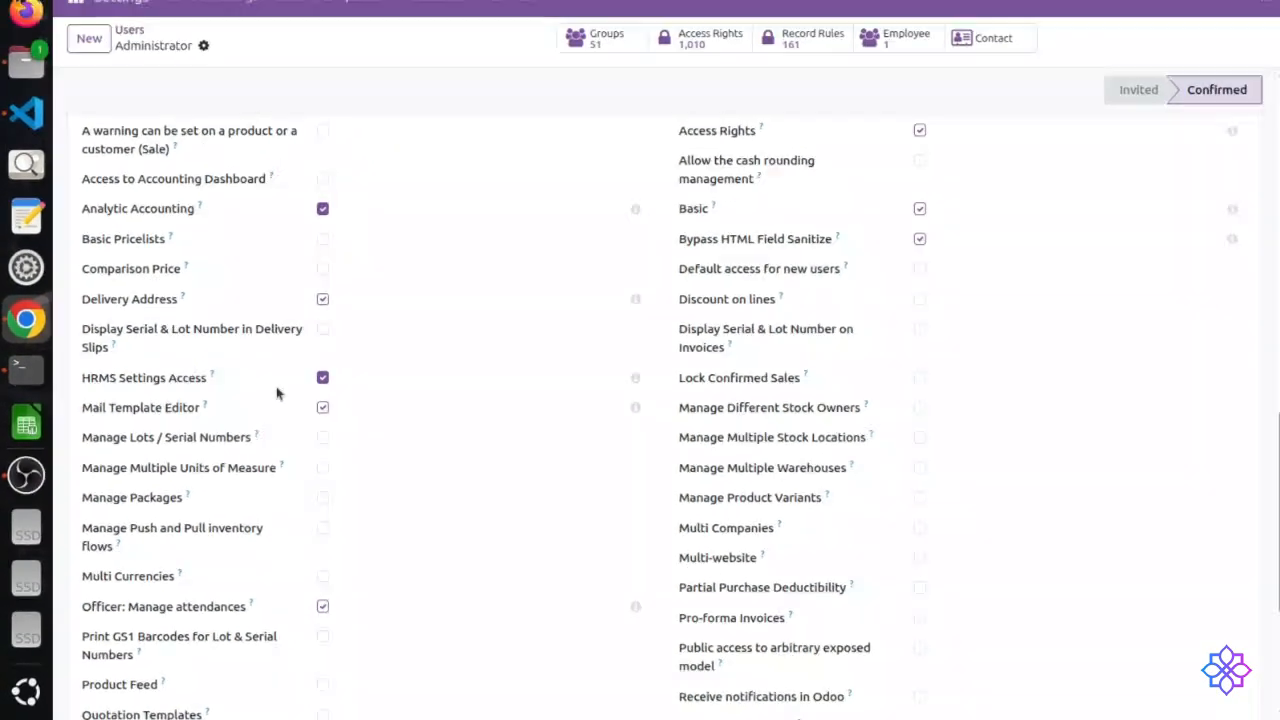
scroll(330, 390, "up", 15)
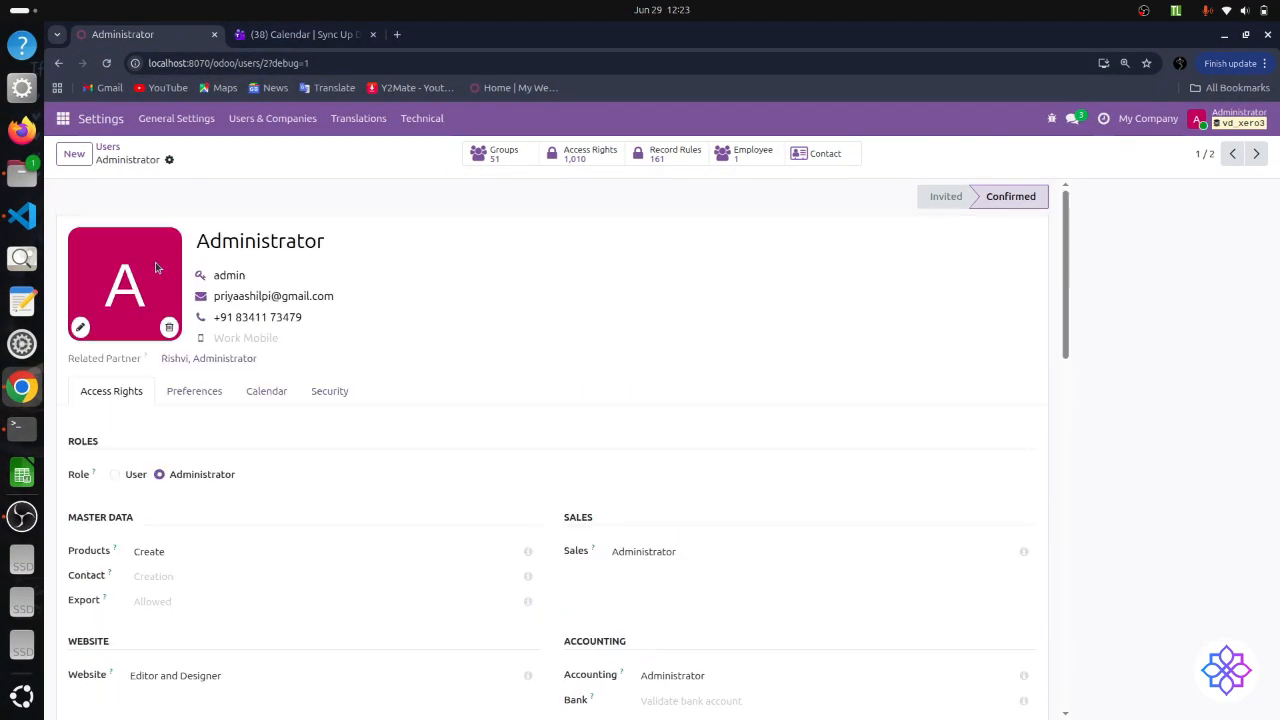
Enable Send To All Employee Birthday Mail in the HRMS birthday settings and discard the change
left_click(62, 118)
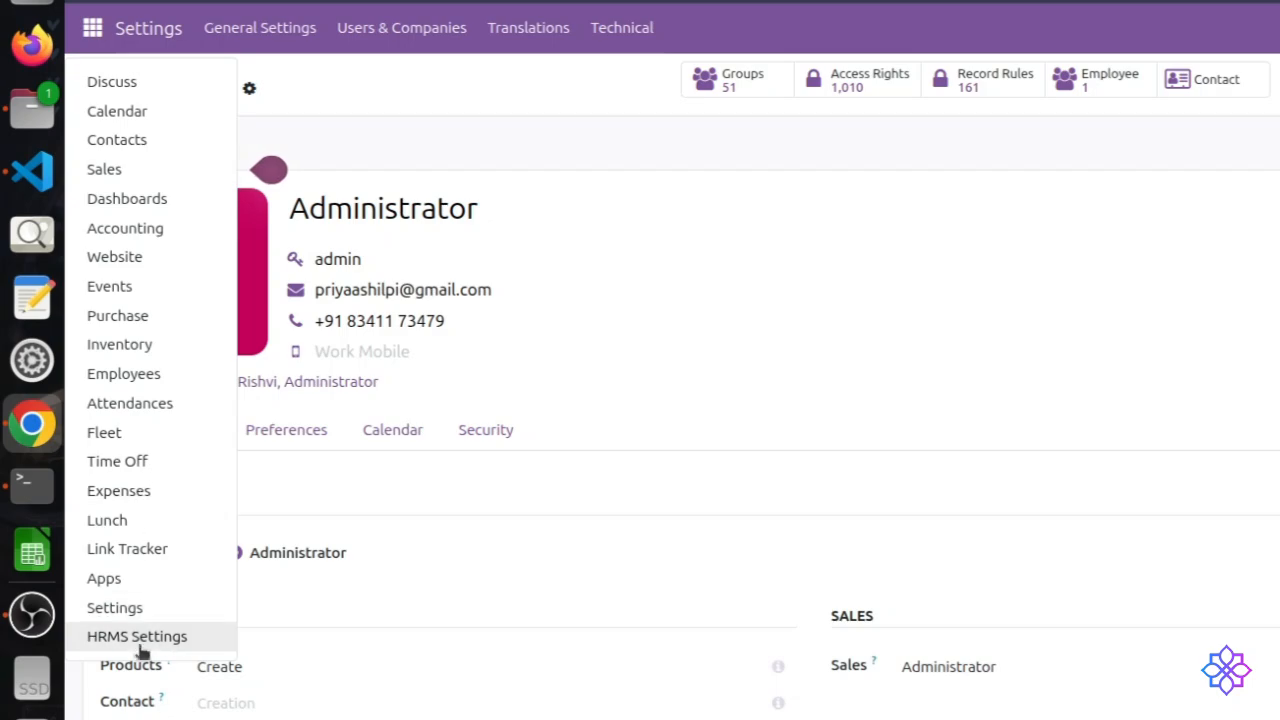
left_click(140, 638)
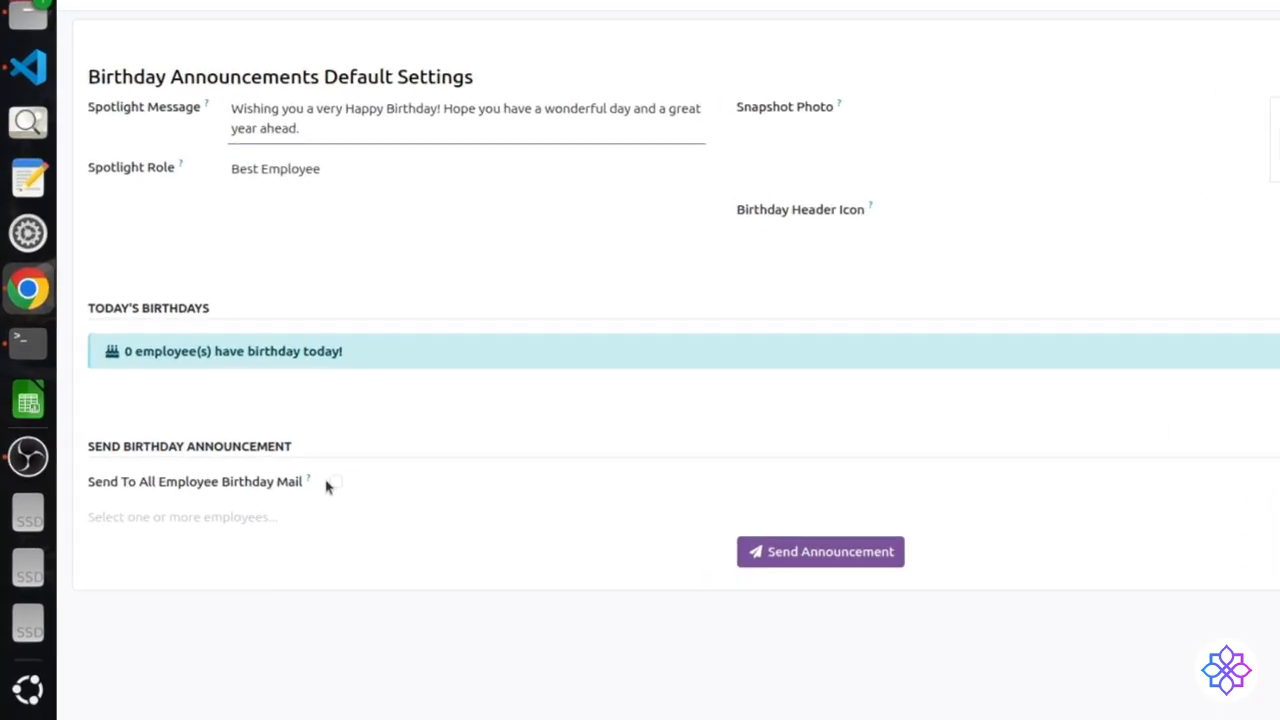
left_click(333, 482)
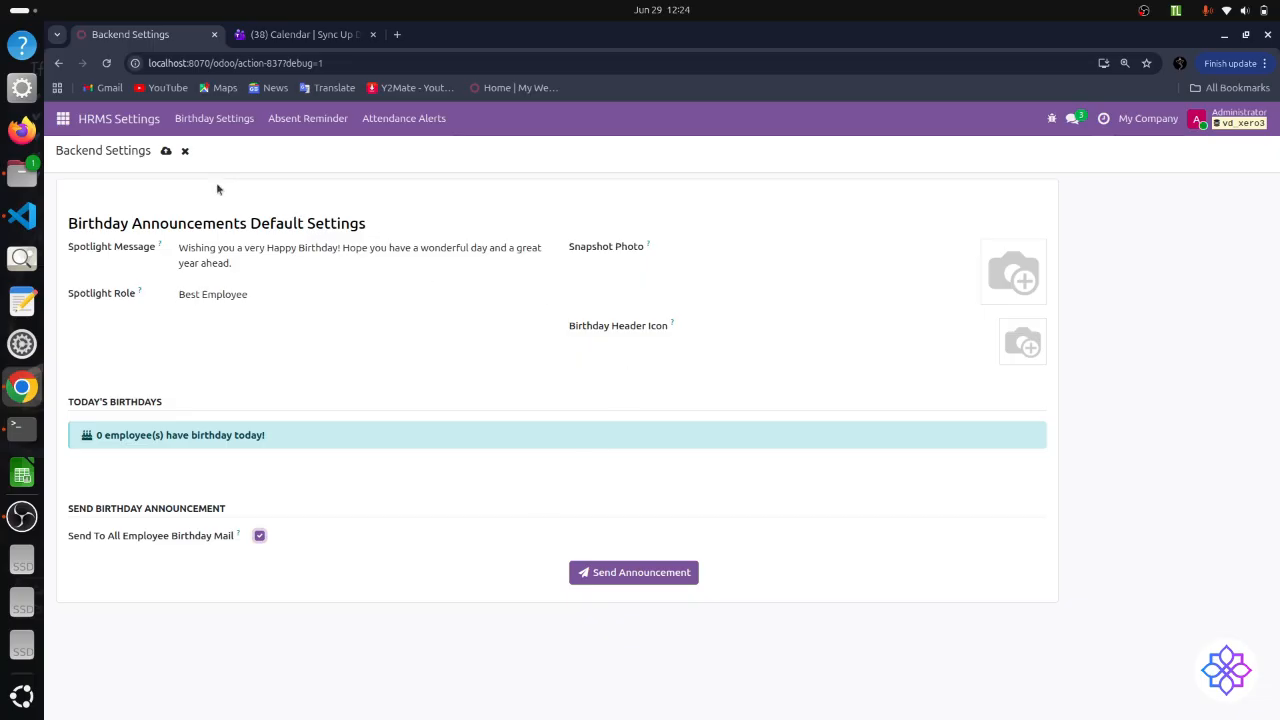
left_click(184, 151)
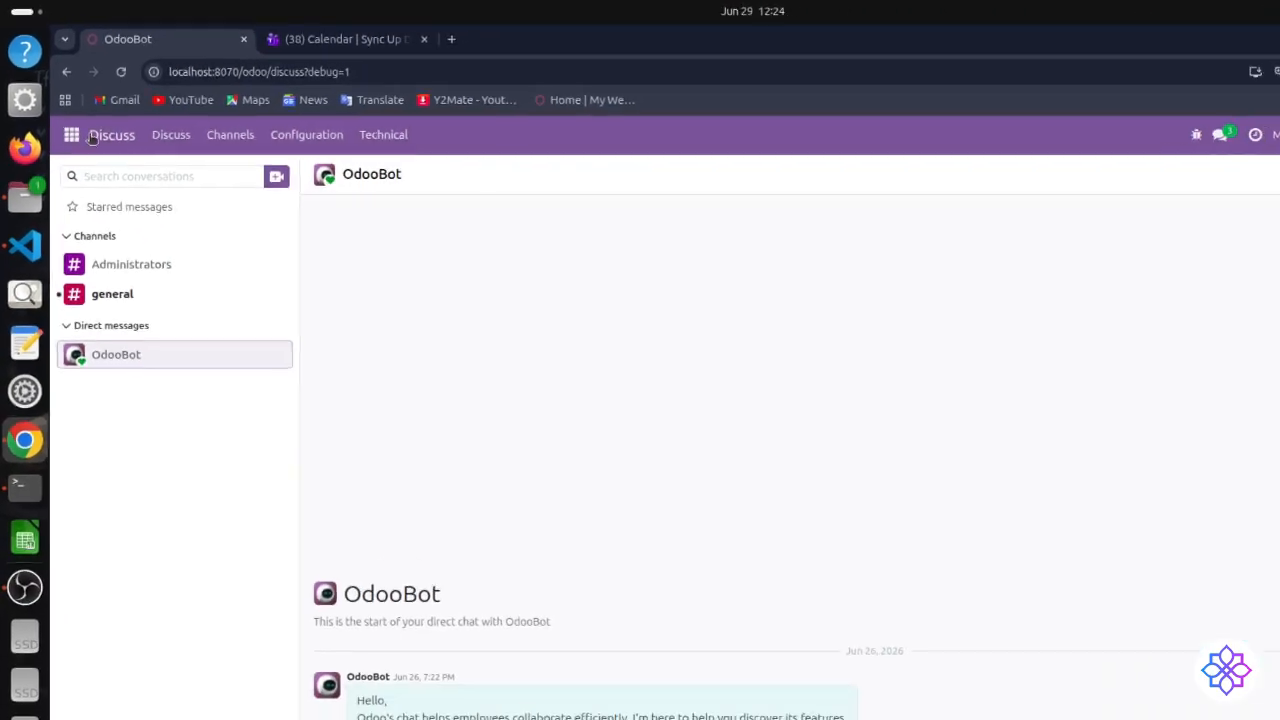
Reopen HRMS Settings and examine the Absence Reminders options for month, year and employees to notify
left_click(87, 165)
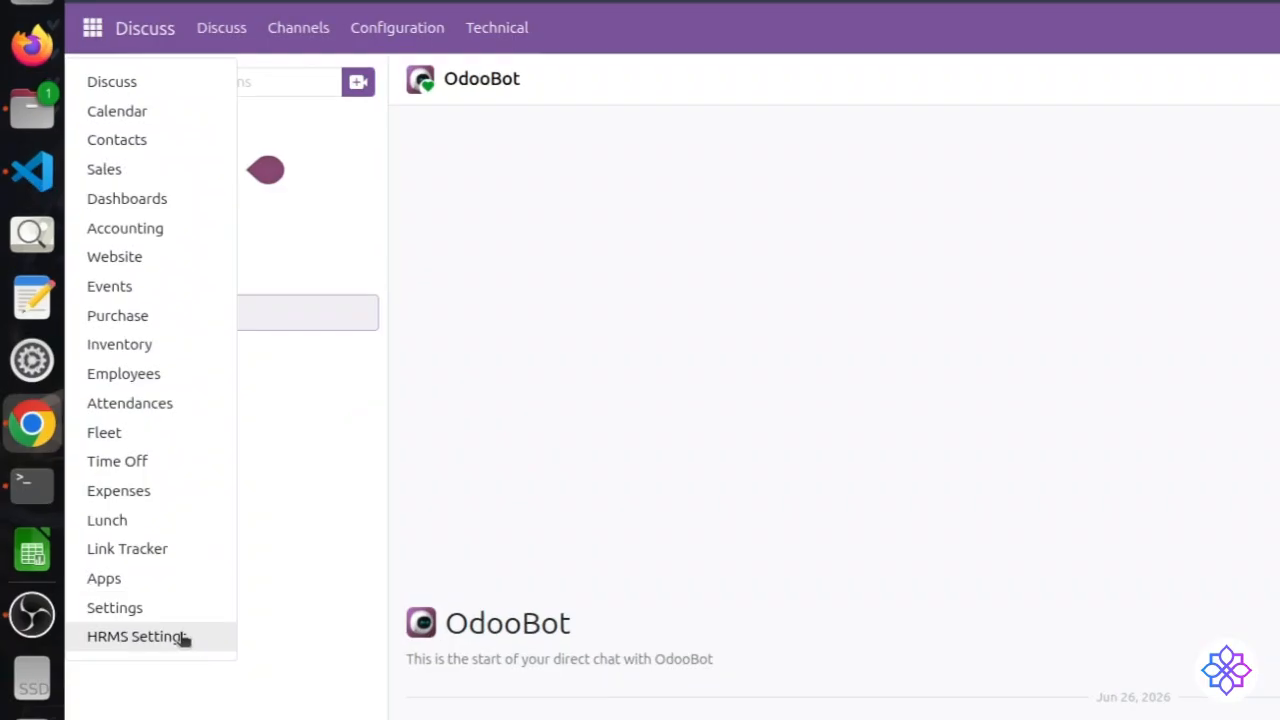
left_click(165, 616)
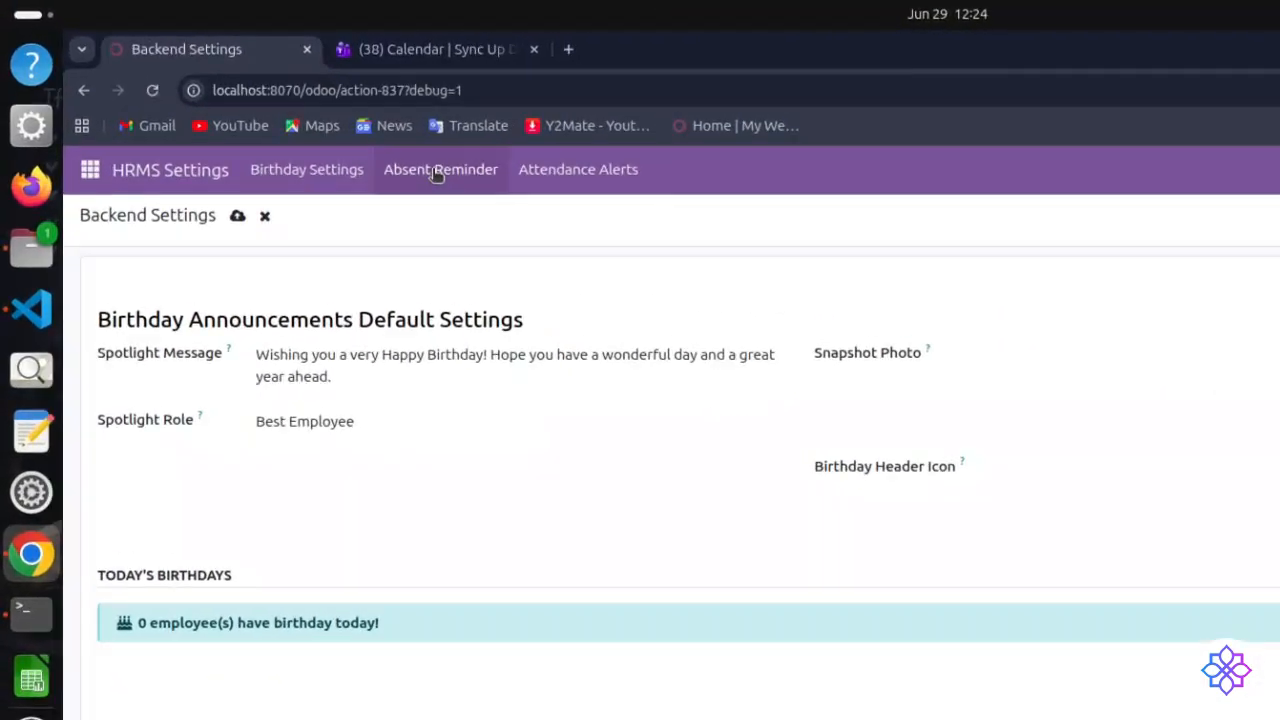
left_click(436, 170)
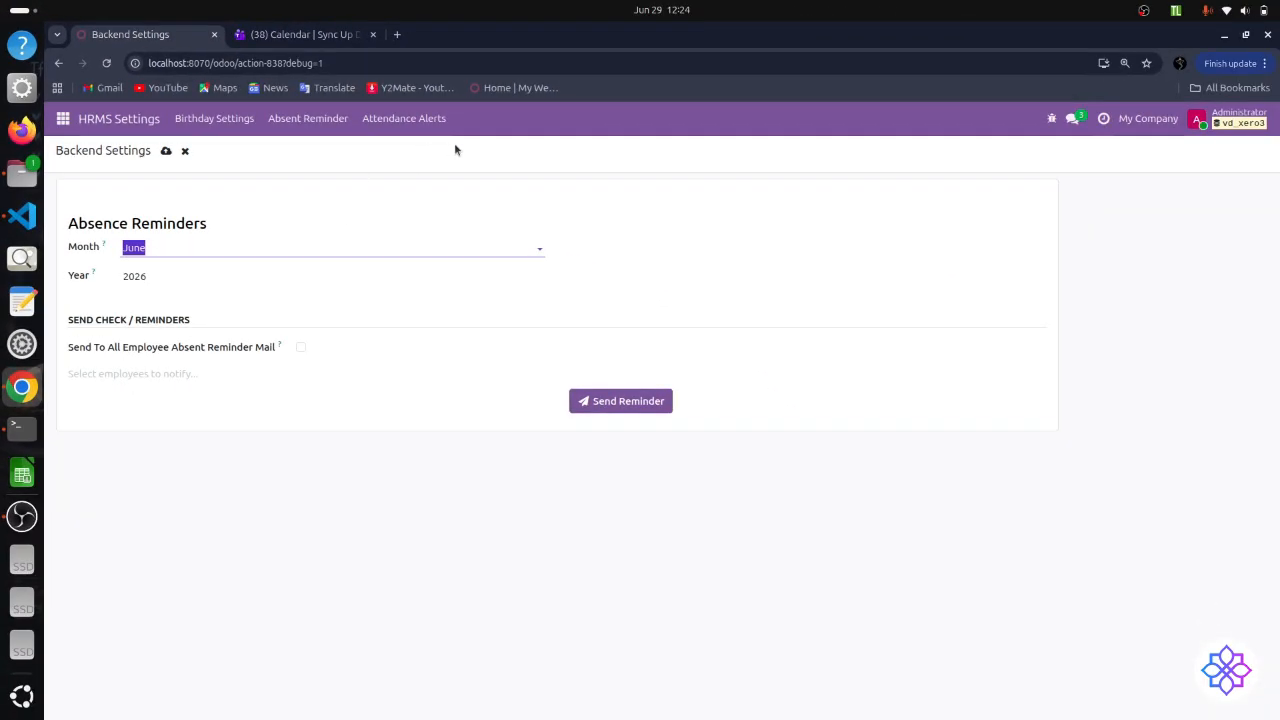
left_click(406, 126)
left_click(322, 126)
Examine the daily late coming and early going notification settings and return to the Absence Reminders
left_click(393, 122)
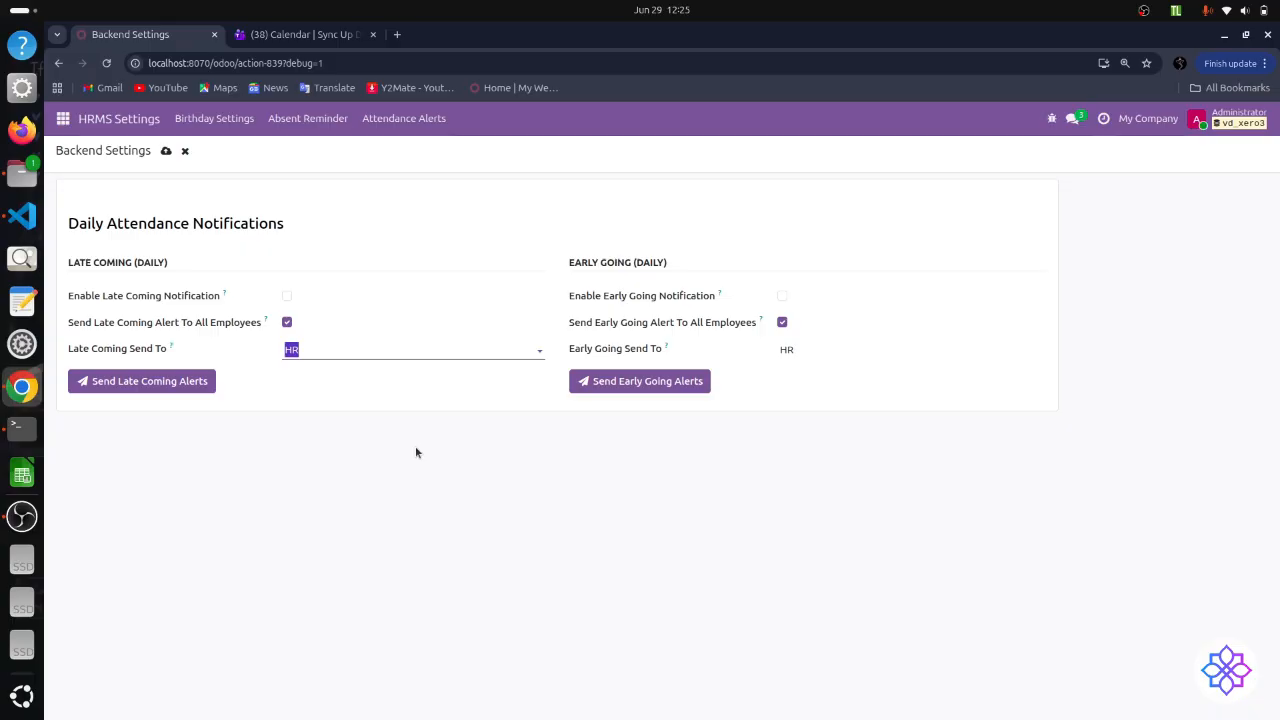
left_click(505, 618)
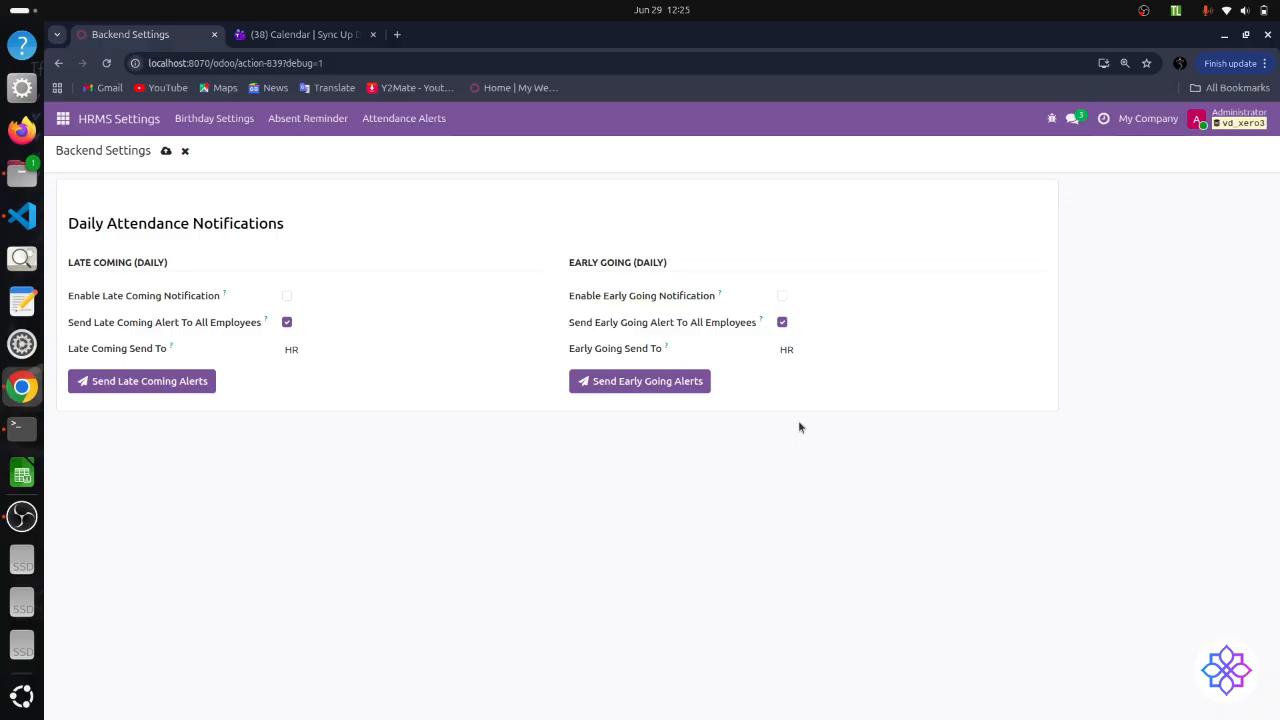
left_click(320, 120)
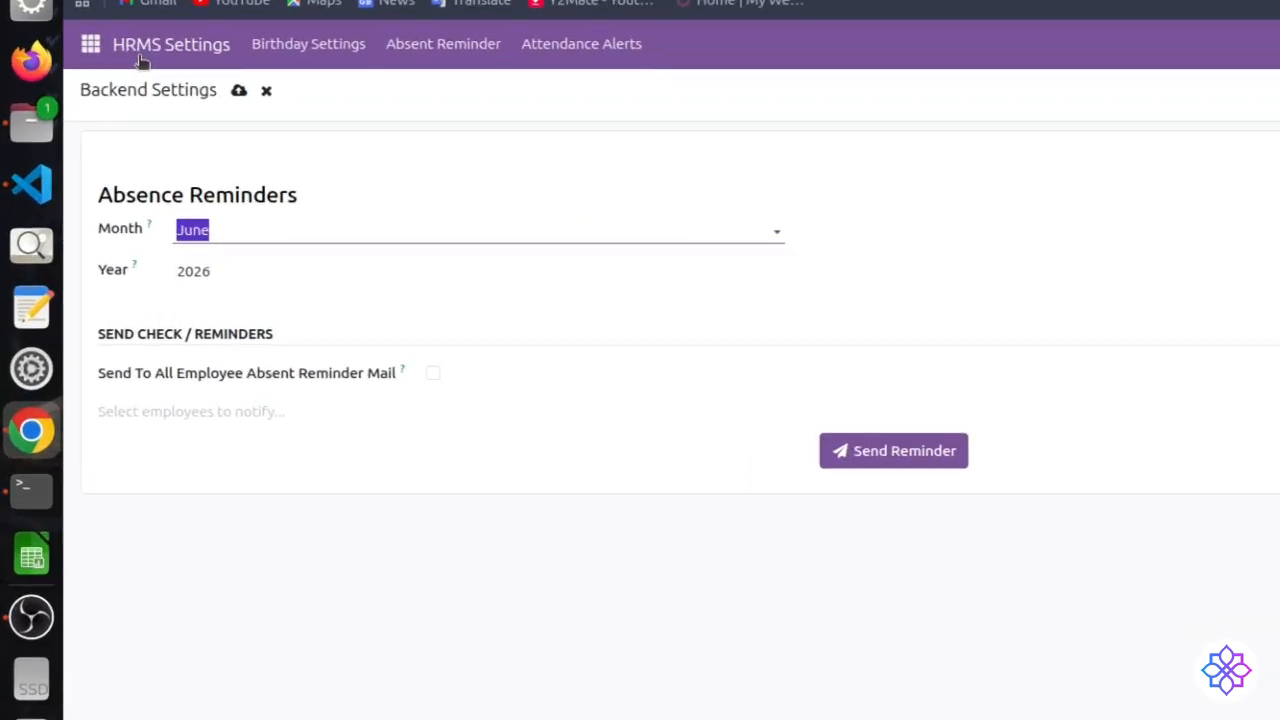
Start a new request in the Time Off app and examine its Reason options
left_click(91, 45)
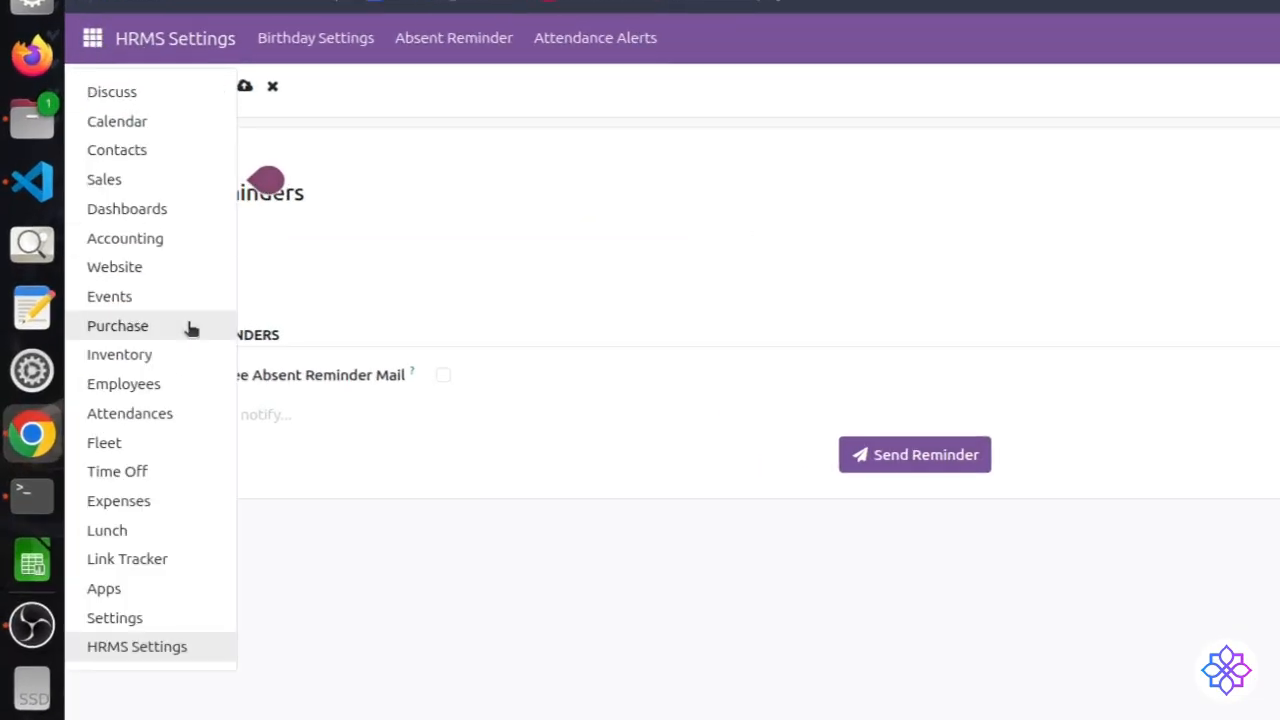
left_click(148, 476)
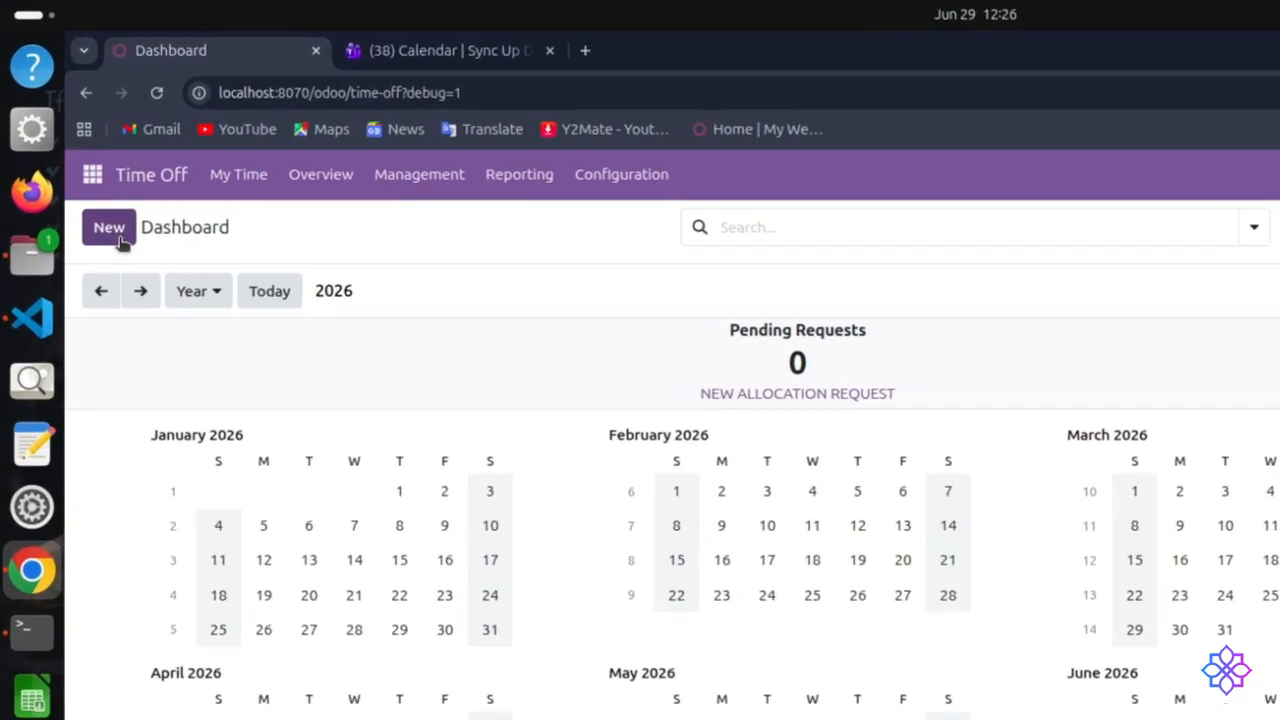
left_click(112, 231)
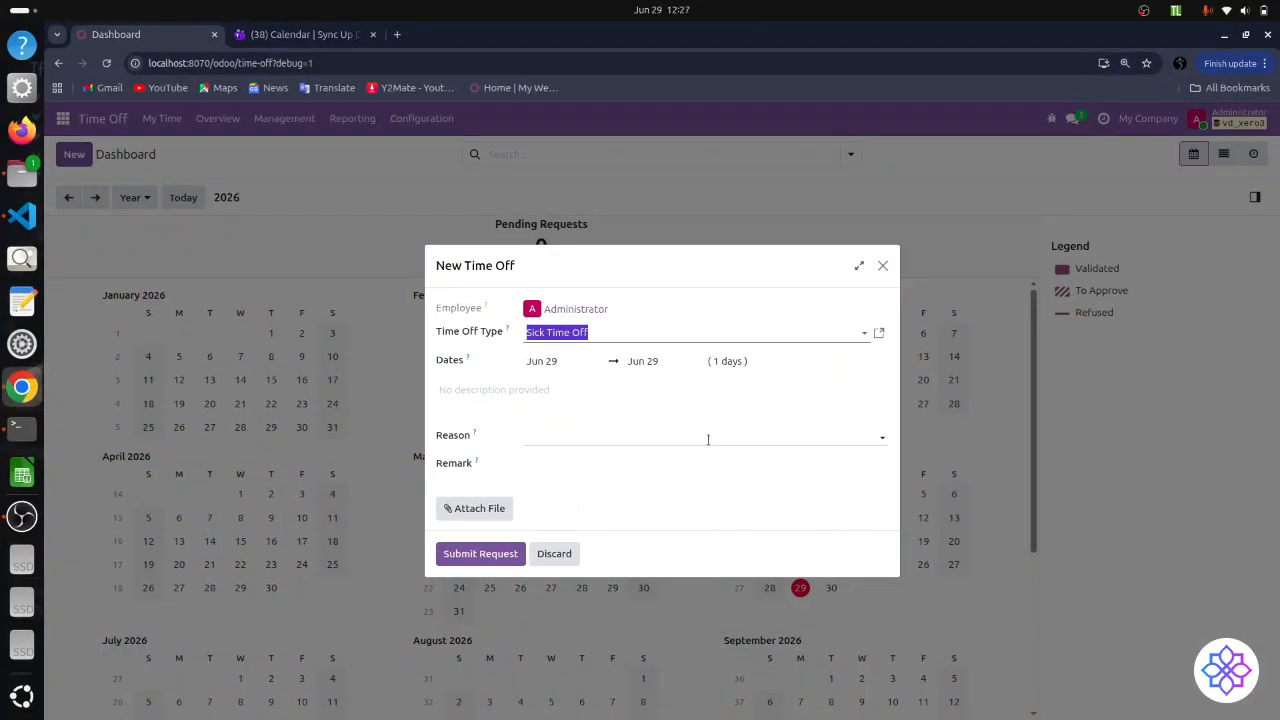
left_click(583, 433)
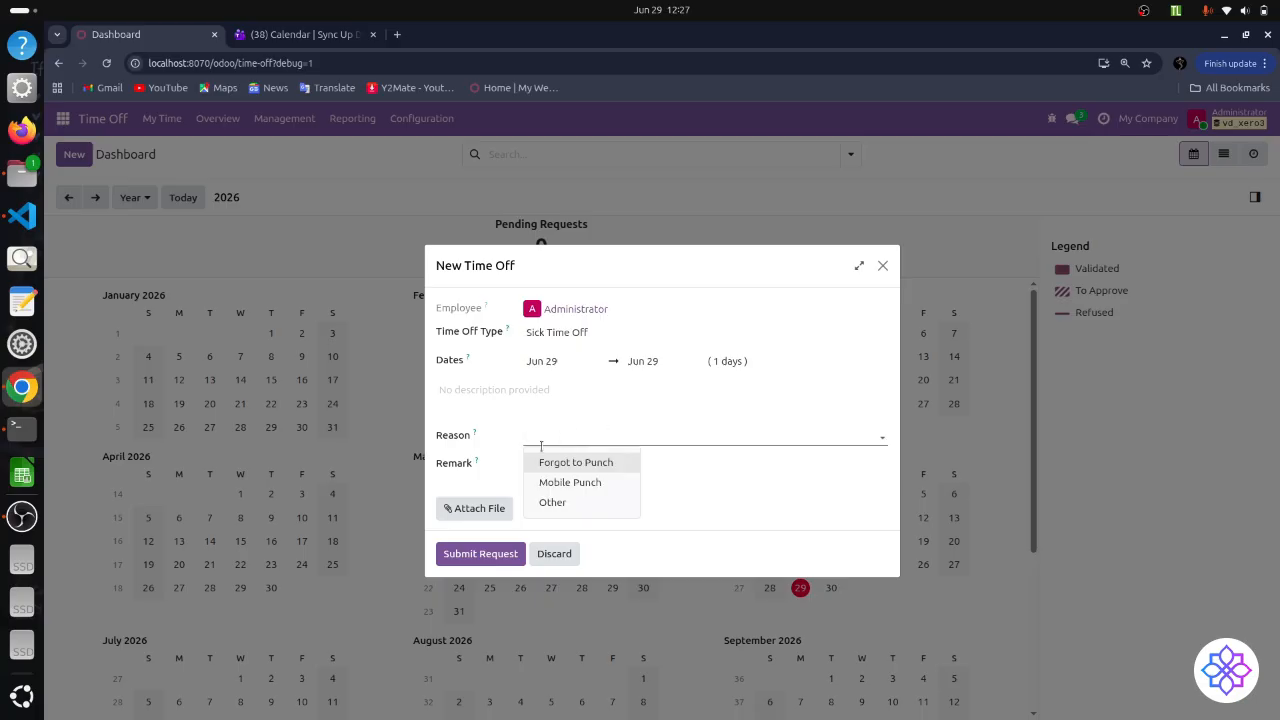
Examine the Remark field of the new time off request and discard the request
left_click(510, 470)
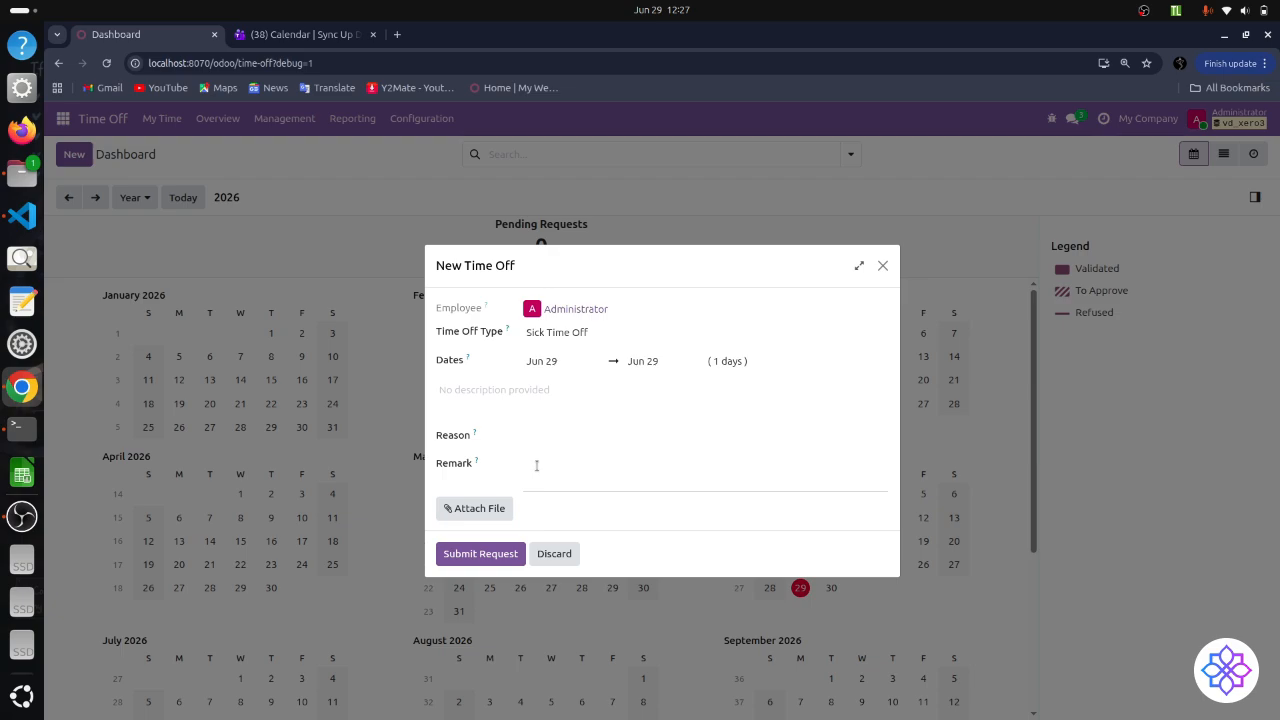
left_click(536, 465)
left_click(560, 555)
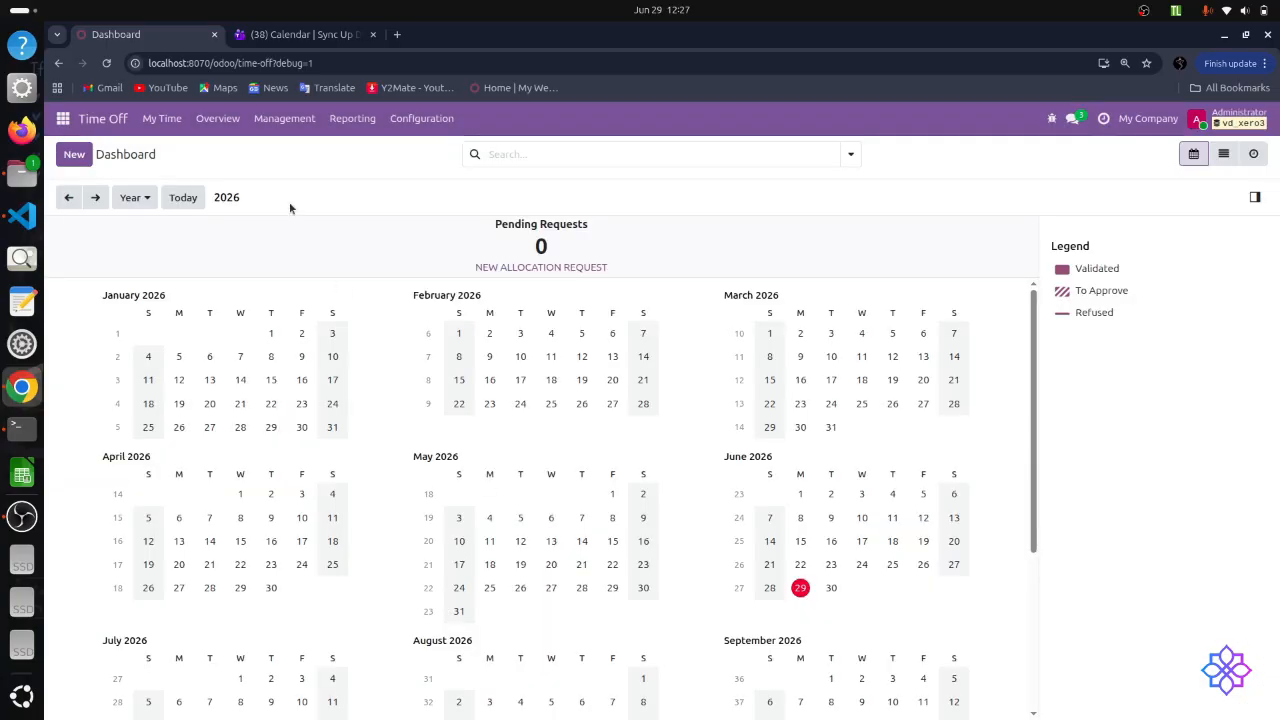
Start a new expense in the Expenses app and examine its Expense End Date field
left_click(63, 118)
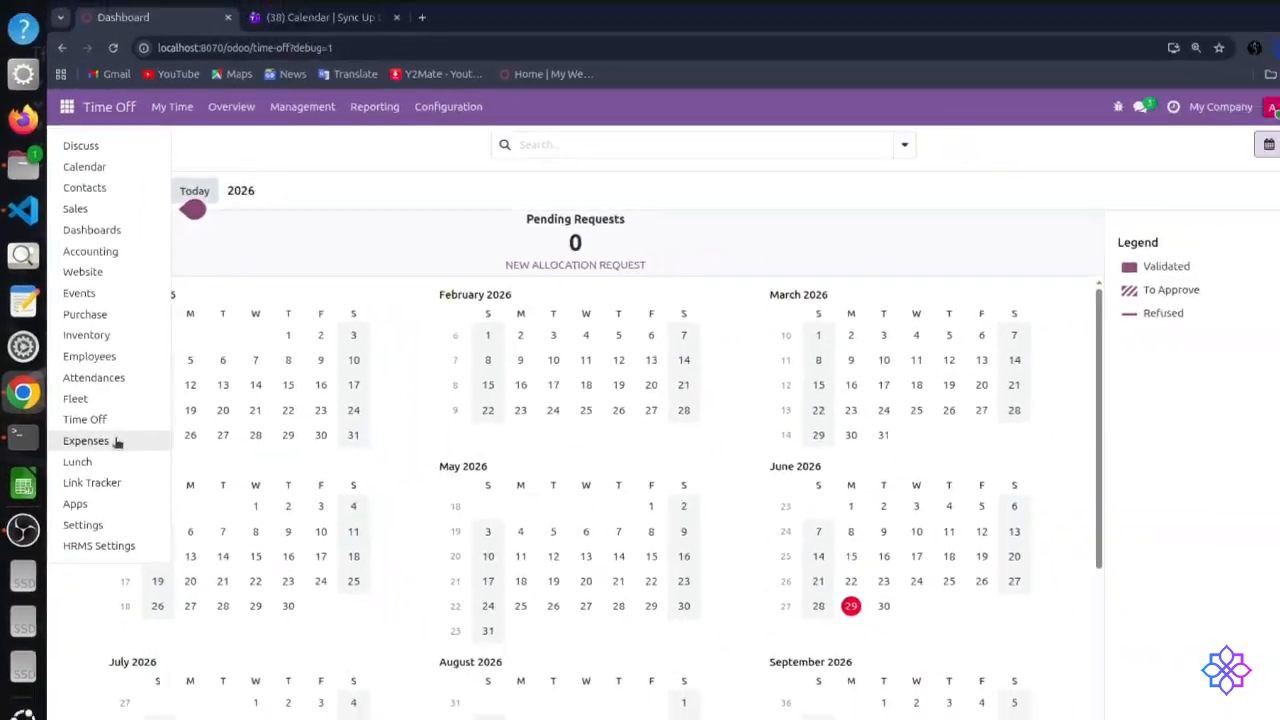
left_click(114, 487)
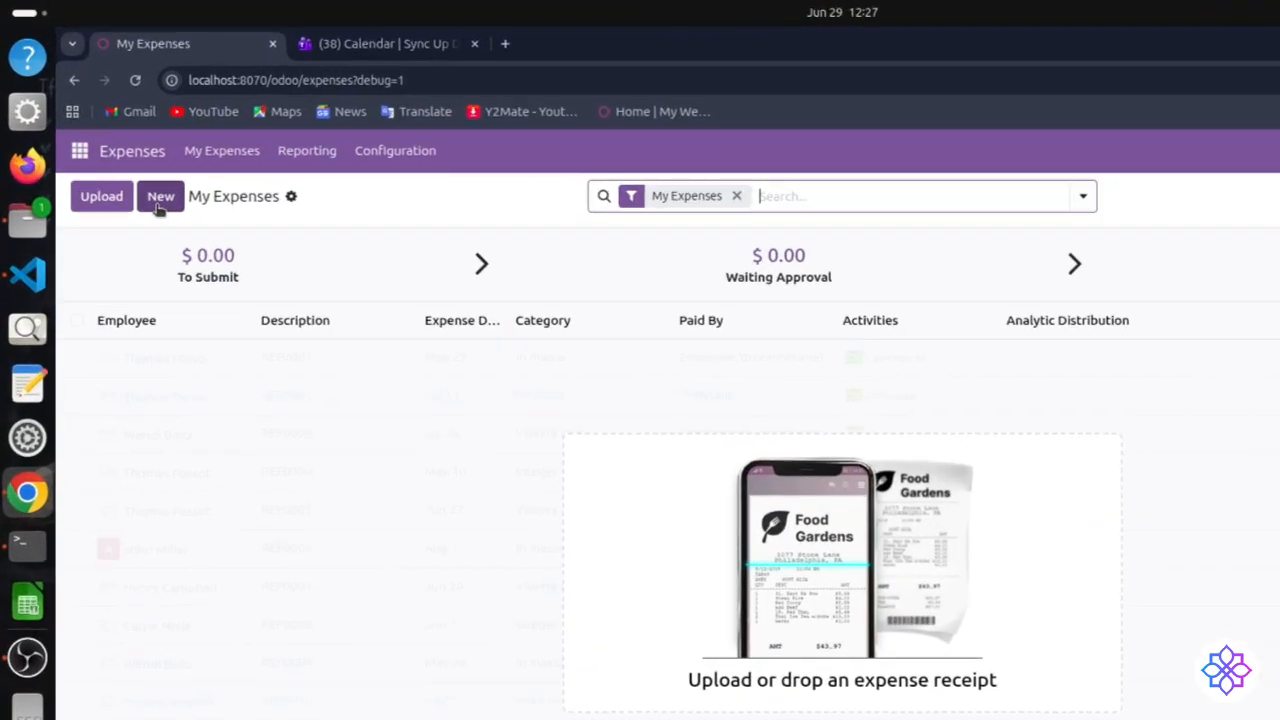
left_click(183, 236)
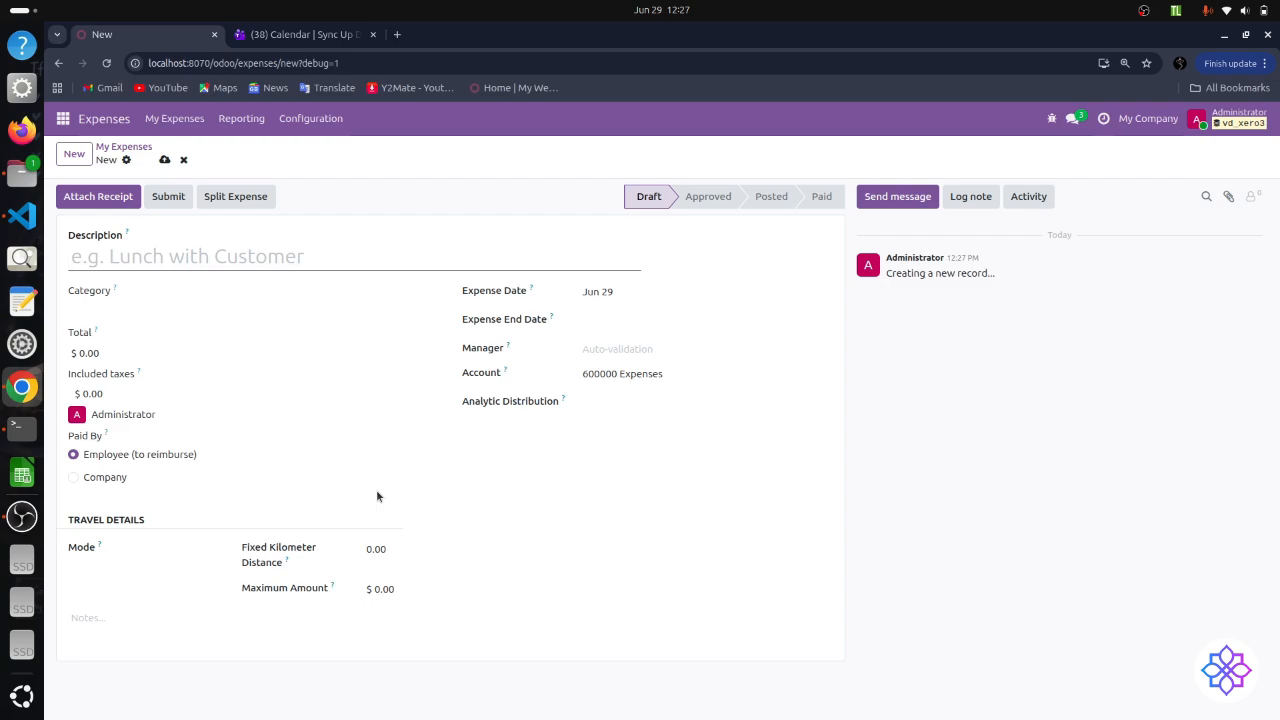
left_click(604, 325)
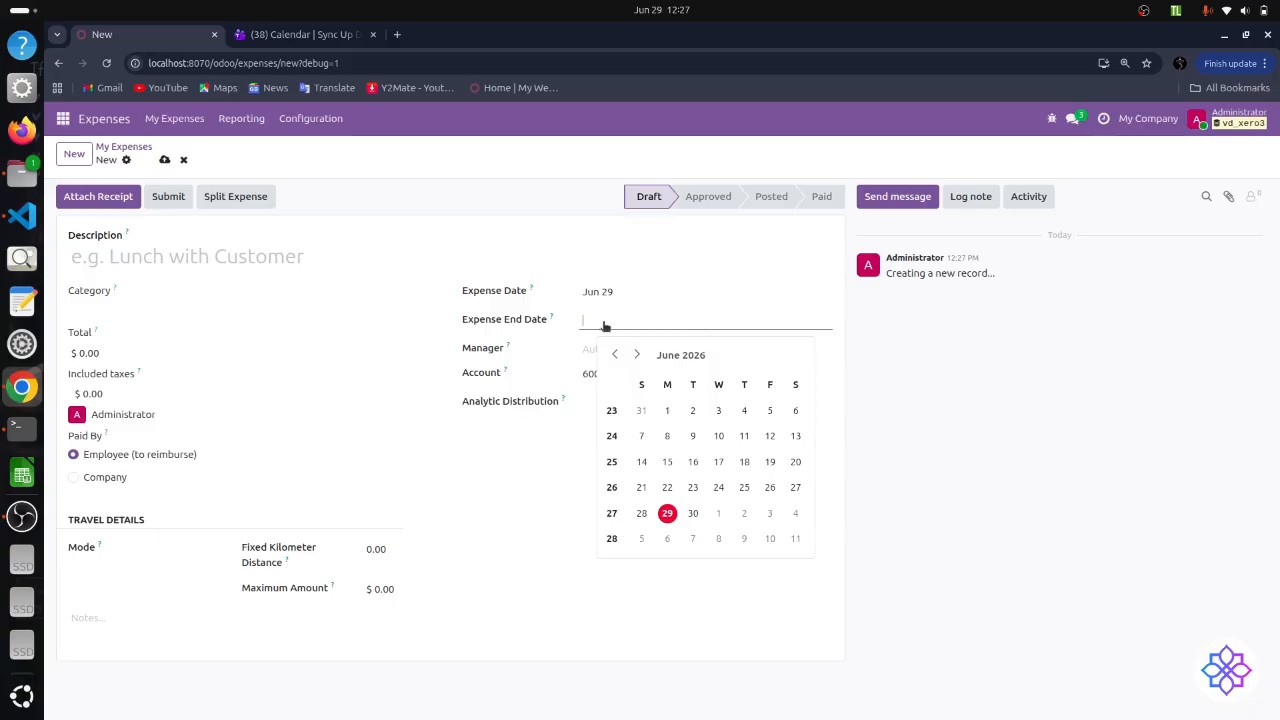
left_click(533, 440)
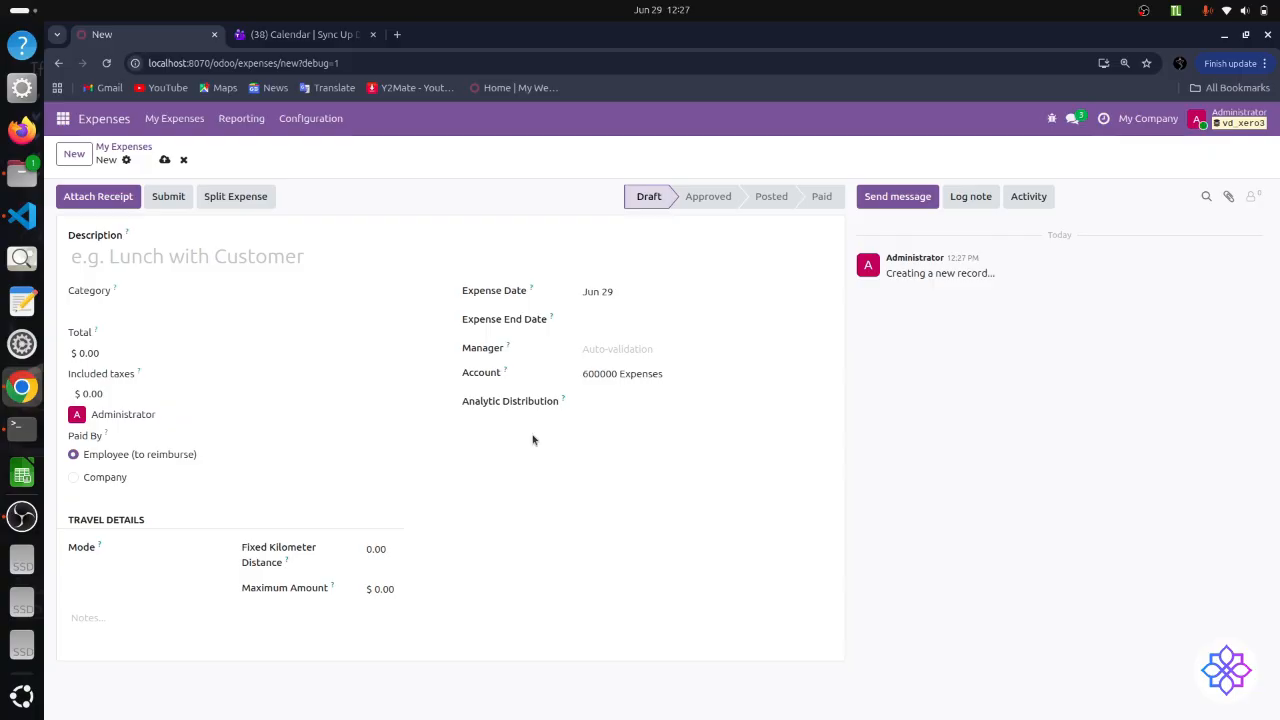
Examine the travel Mode options of the new expense and discard the draft
left_click(134, 552)
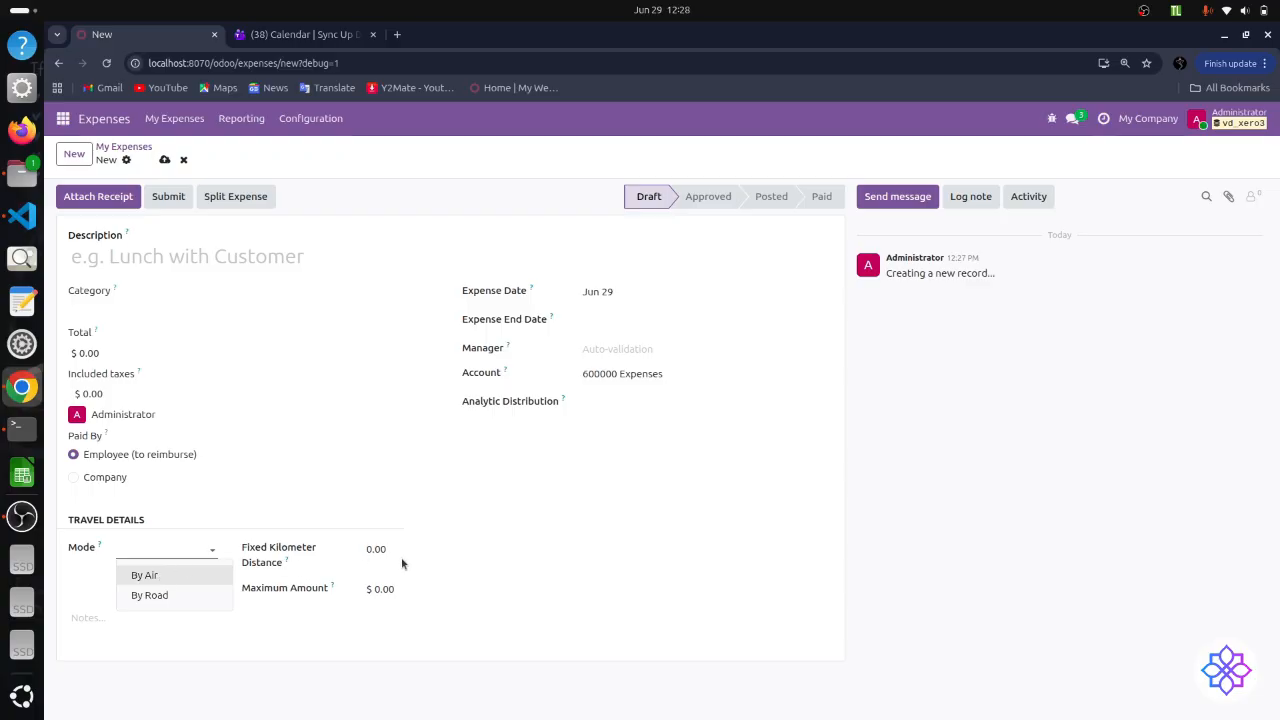
left_click(416, 611)
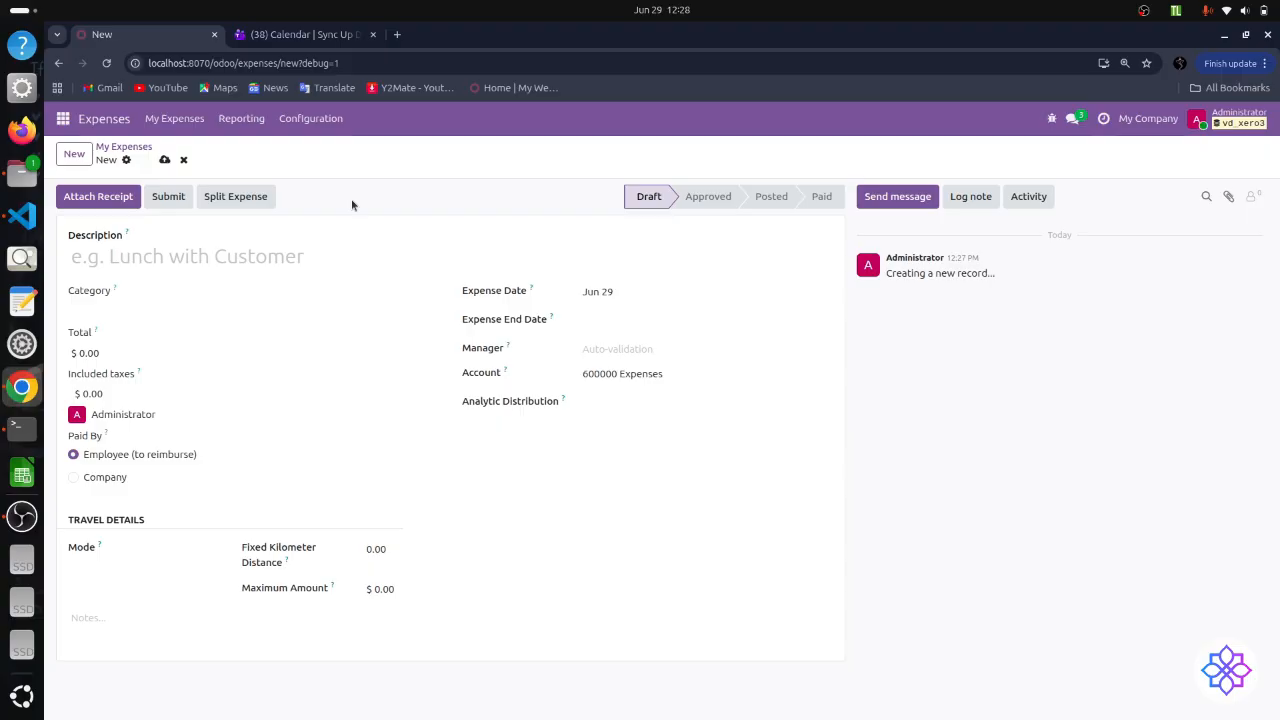
left_click(185, 161)
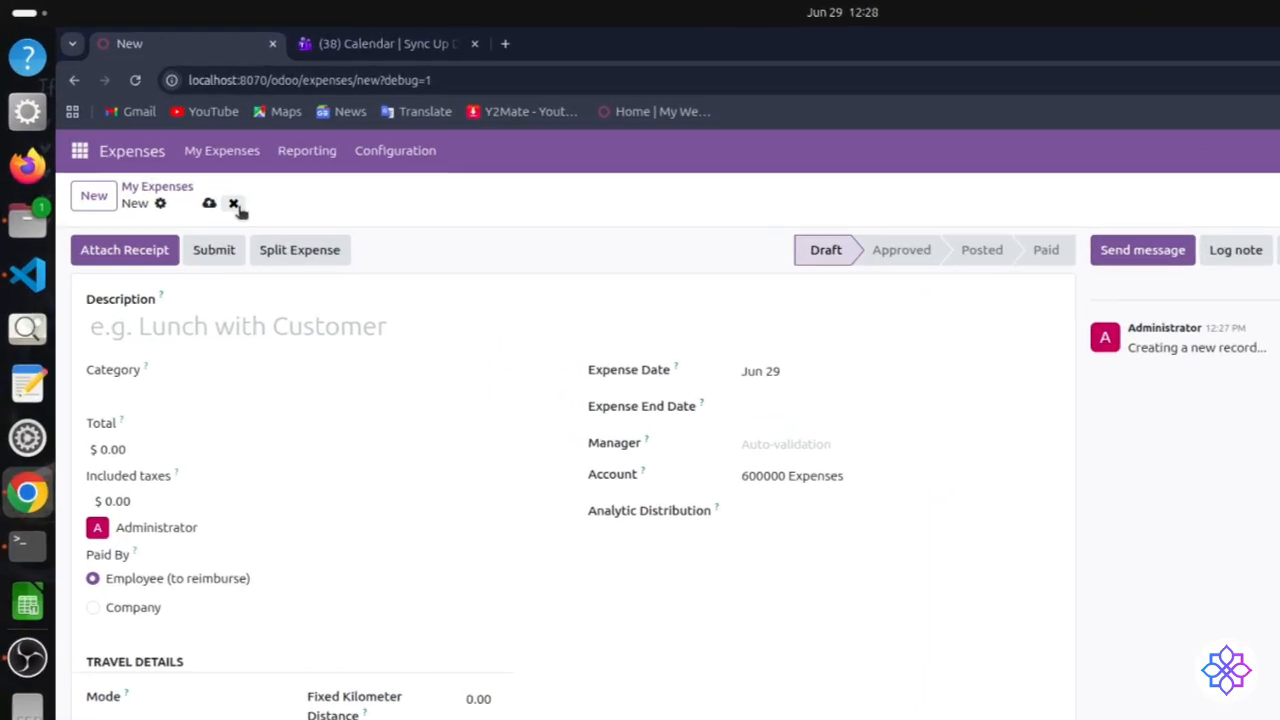